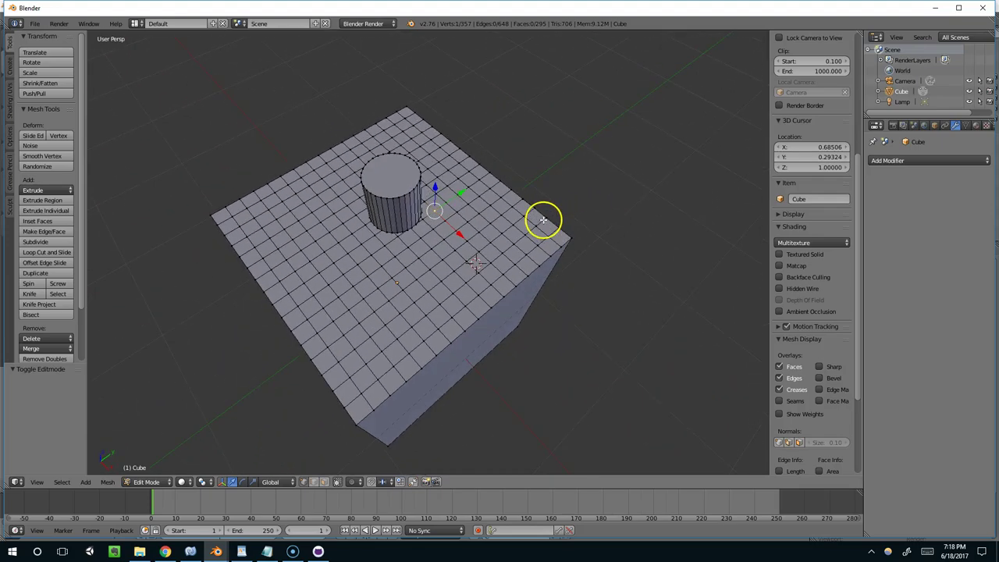
Examine the cylinder rising from the cube's gridded top face, both from directly above in orthographic view and from several side angles
middle_drag(498, 246, 498, 213)
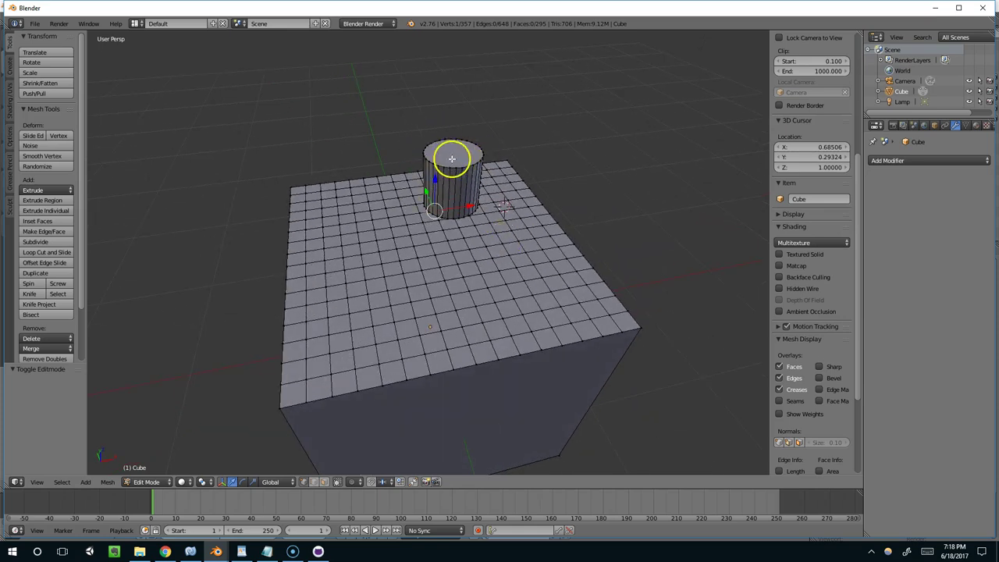
middle_drag(452, 158, 402, 166)
middle_drag(402, 306, 500, 202)
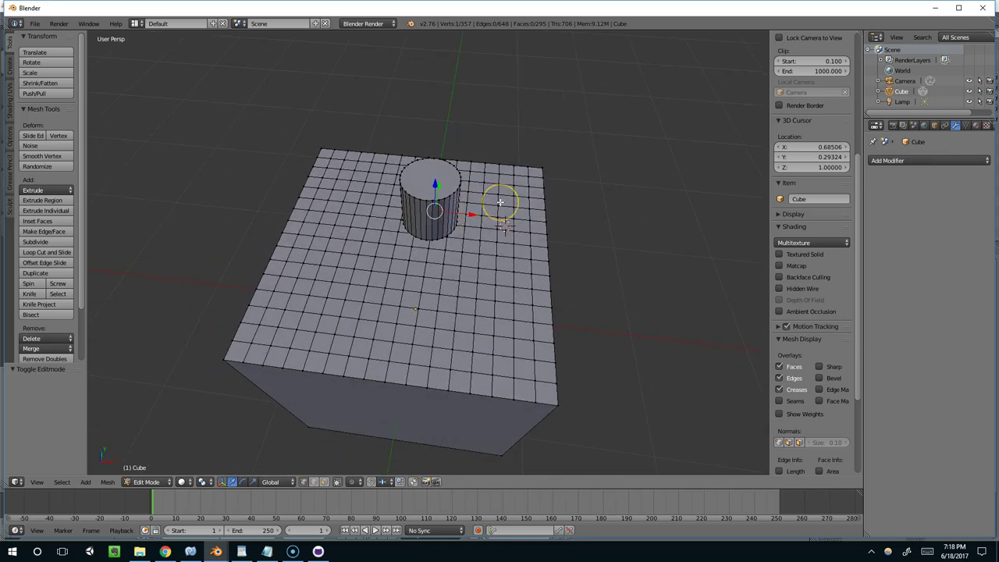
key(KP_7)
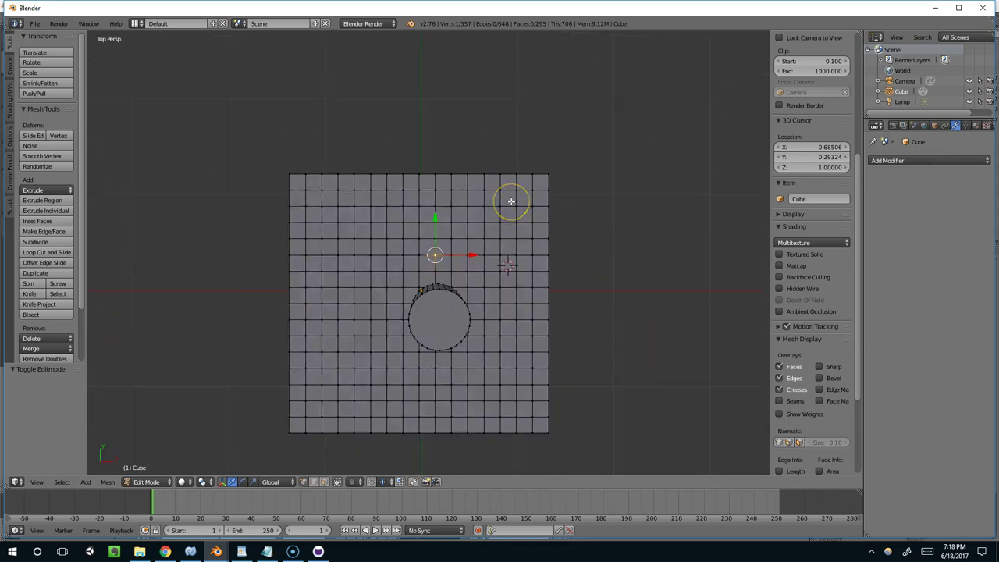
key(KP_5)
scroll(523, 346, up, 2)
shift+middle_drag(493, 291, 469, 205)
scroll(466, 230, up, 2)
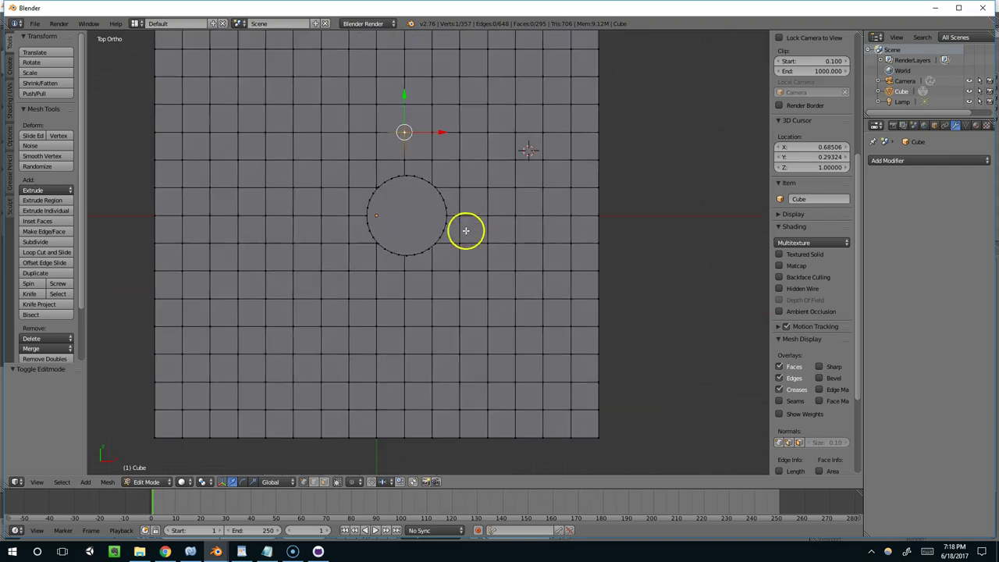
middle_drag(377, 236, 417, 148)
scroll(471, 164, down, 4)
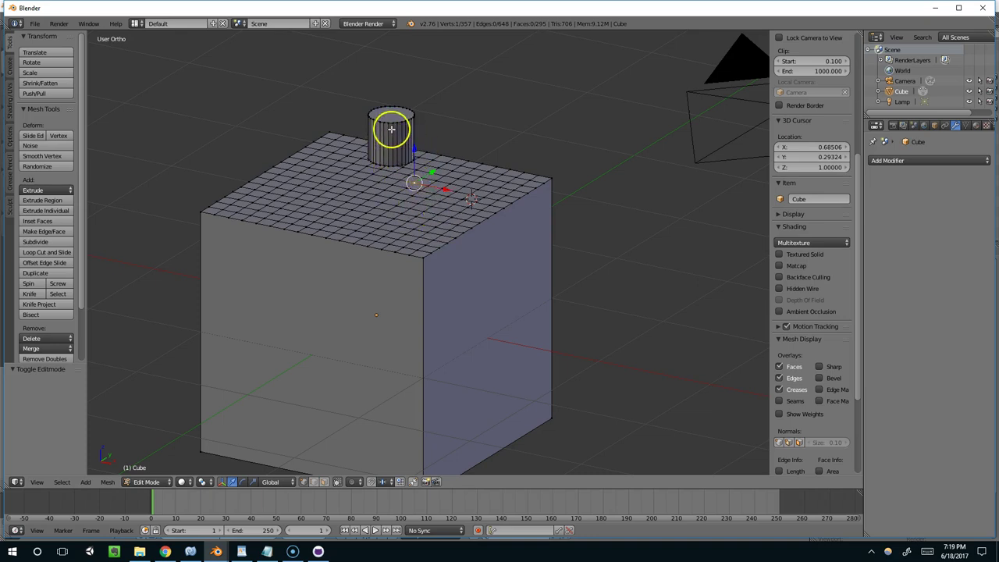
middle_drag(391, 129, 475, 172)
middle_drag(448, 203, 421, 158)
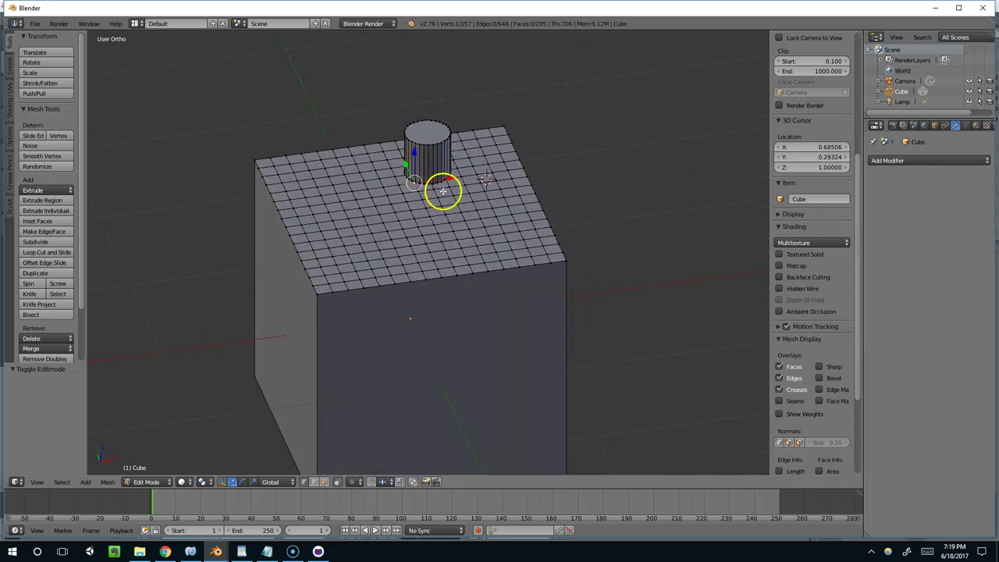
middle_drag(443, 190, 491, 104)
Close the cube demo and bring the mech's Legs mesh into Edit Mode, framing the lower leg
click(983, 8)
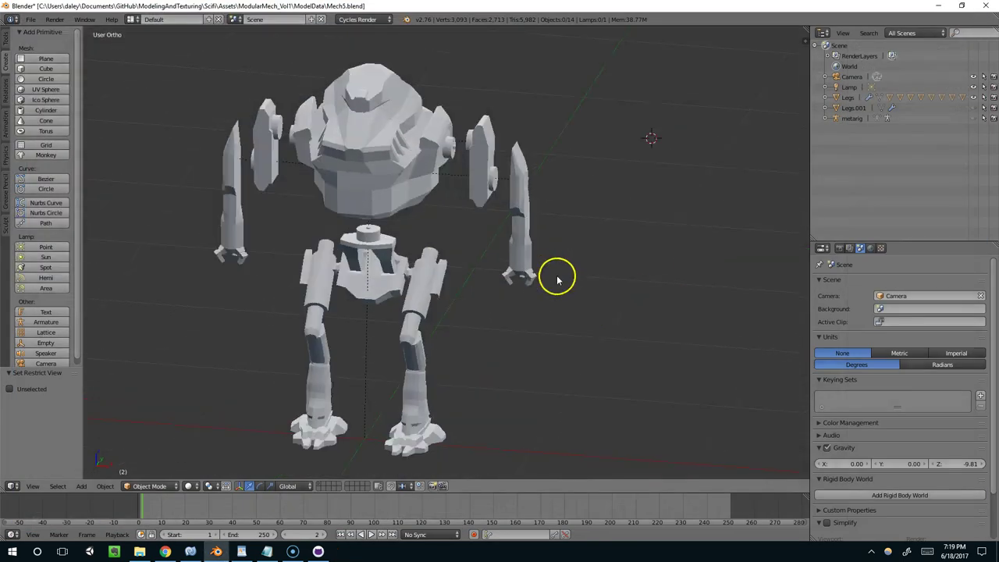
right_click(424, 186)
key(Tab)
key(Tab)
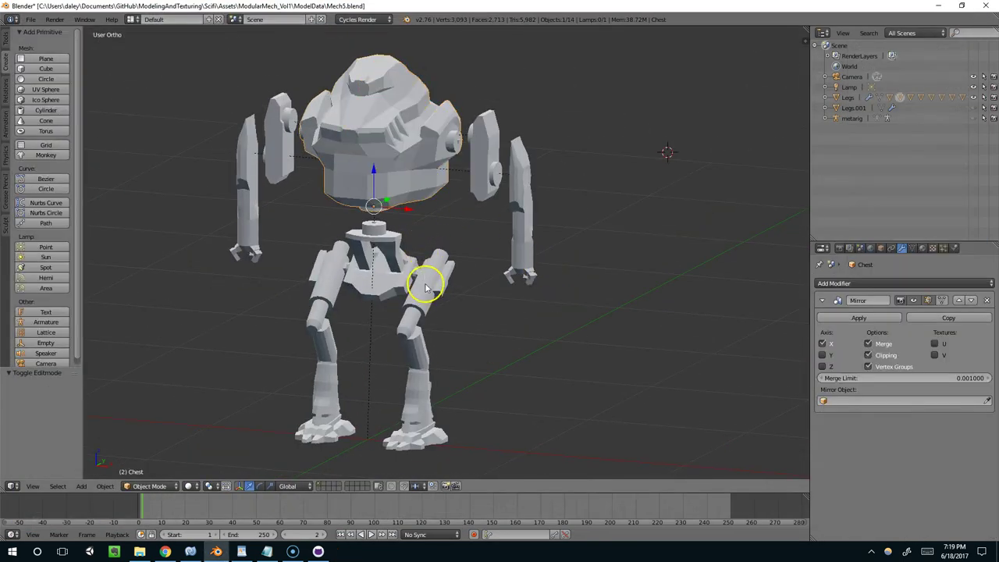
right_click(428, 283)
middle_drag(428, 283, 484, 182)
key(Tab)
scroll(479, 249, up, 5)
middle_drag(478, 256, 415, 224)
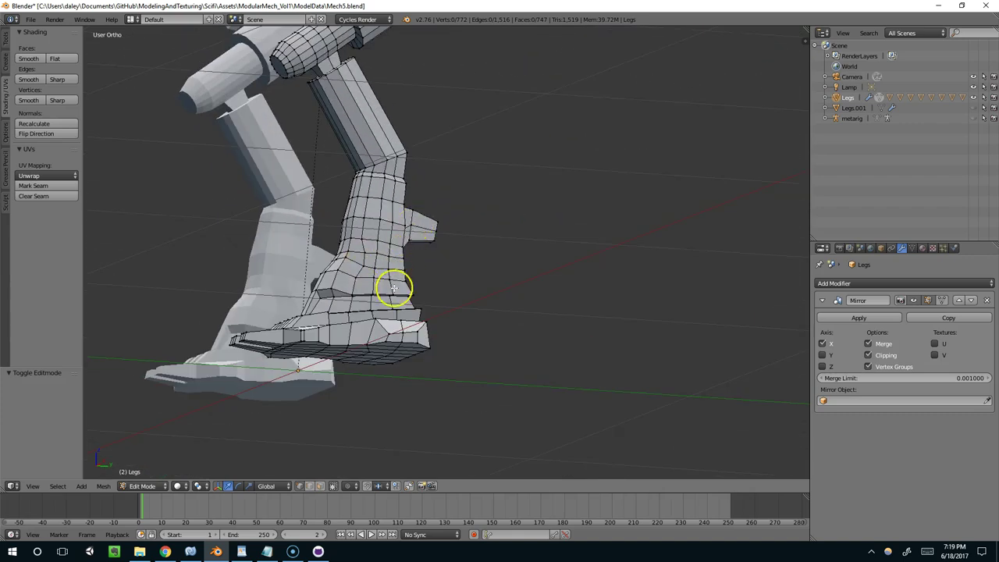
Delete one quad face on the side of the lower leg, a few rows above the foot
middle_drag(393, 272, 432, 265)
scroll(383, 286, up, 4)
scroll(432, 265, up, 2)
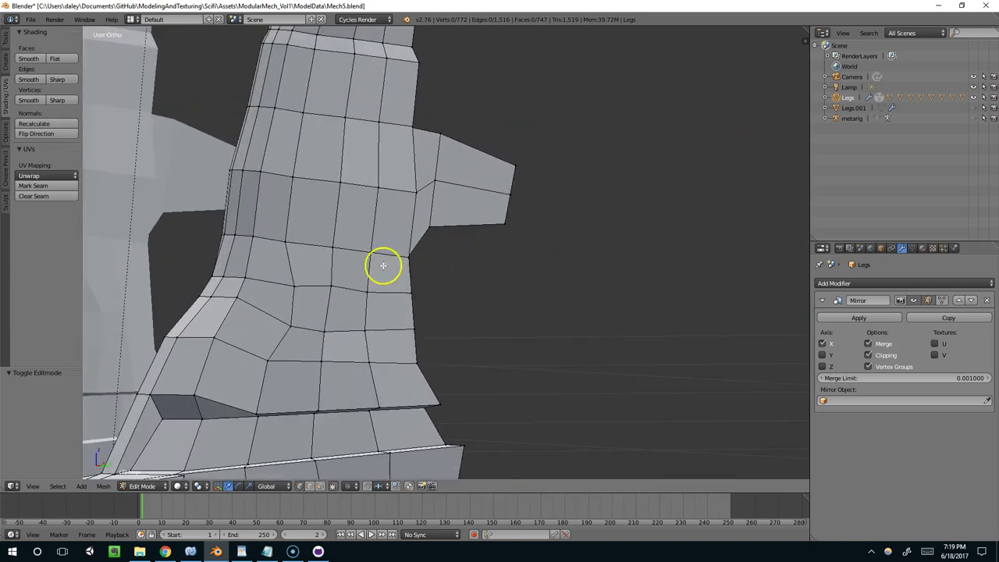
scroll(376, 290, down, 3)
key(x)
click(395, 306)
scroll(395, 305, up, 3)
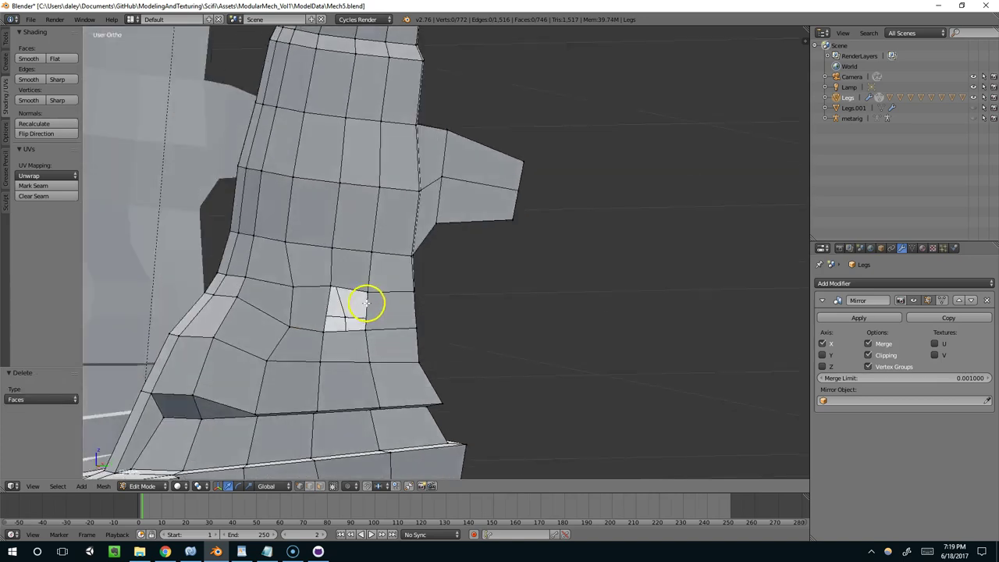
Select the four corner vertices around the square hole and apply To Sphere with a factor of 1.000
middle_drag(367, 303, 365, 251)
scroll(313, 301, up, 4)
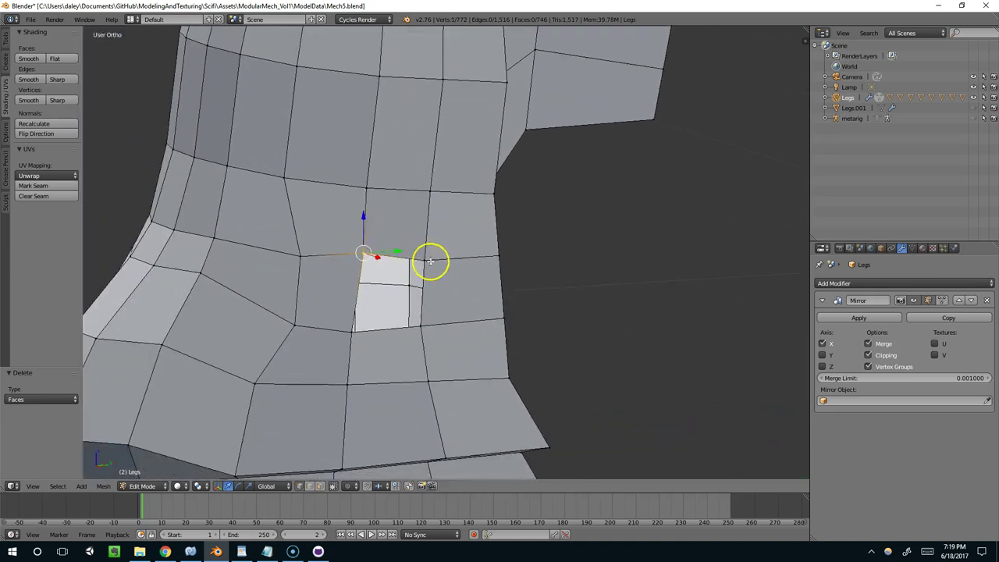
middle_drag(346, 327, 414, 300)
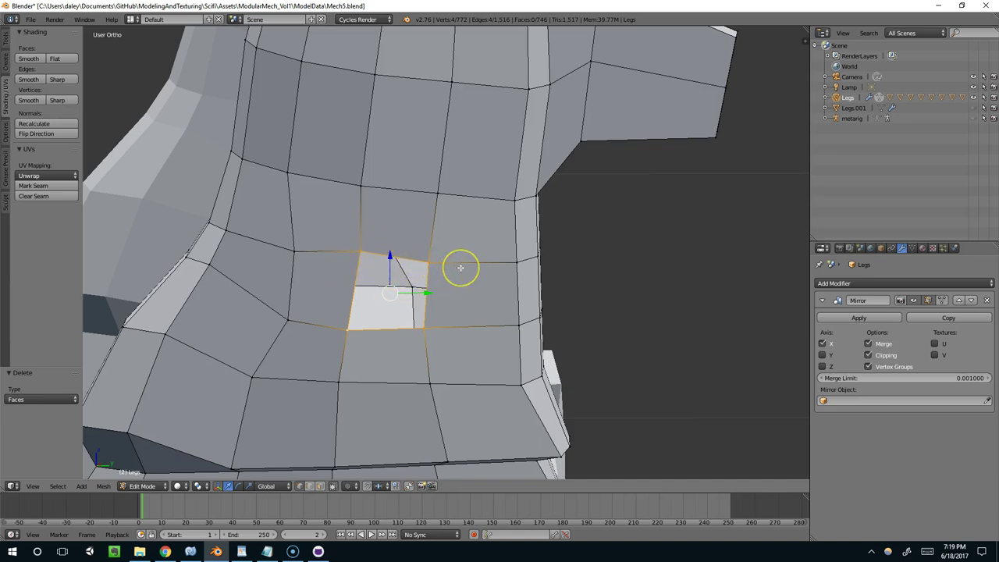
key(shift+alt+s)
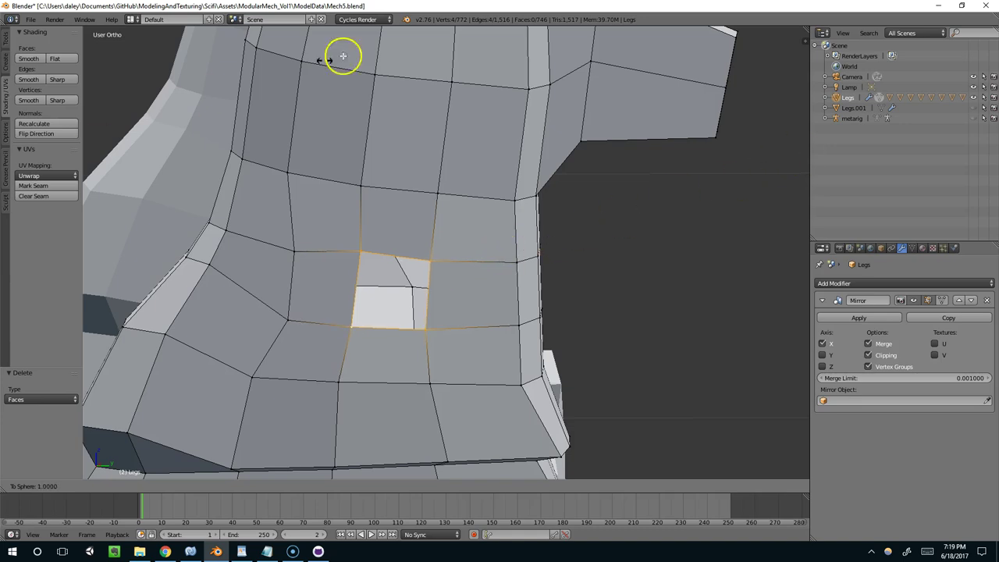
click(678, 399)
middle_drag(679, 399, 521, 383)
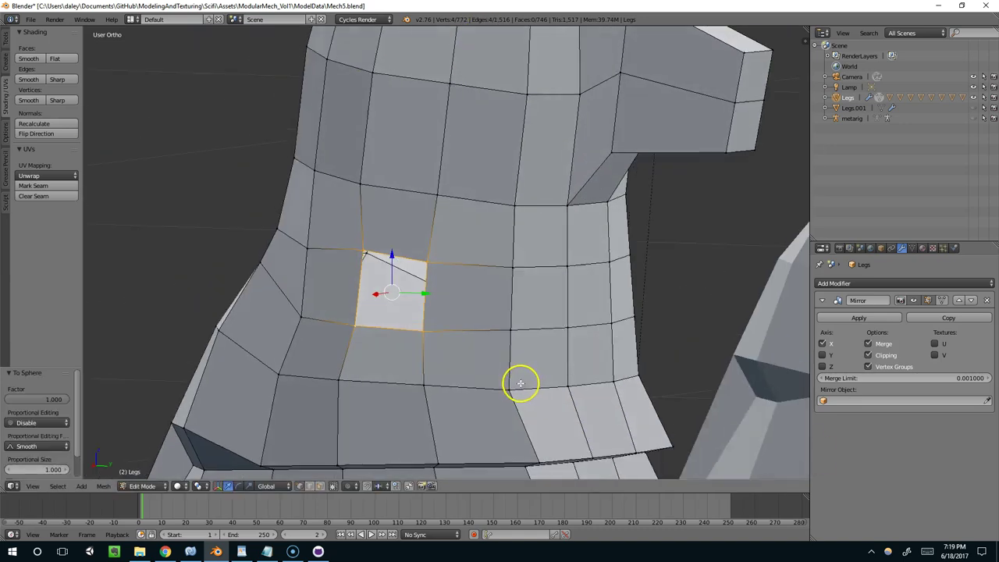
Extrude the hole's four-edge border outward 0.006 along the X axis
middle_drag(341, 256, 402, 291)
key(e)
key(x)
click(445, 321)
Subdivide the extruded border with one cut and round the resulting eight-vertex loop using To Sphere
key(w)
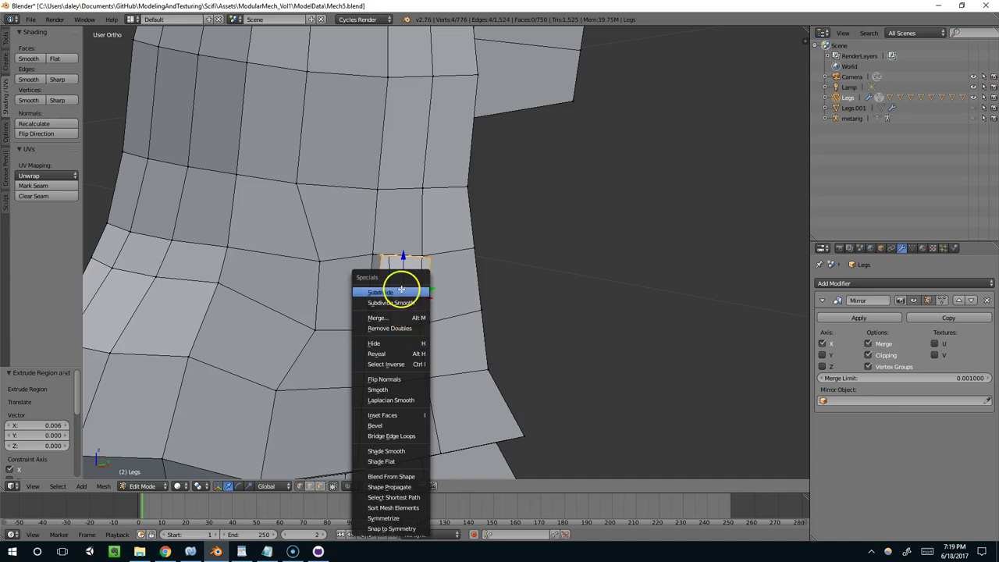
click(402, 291)
scroll(367, 288, up, 5)
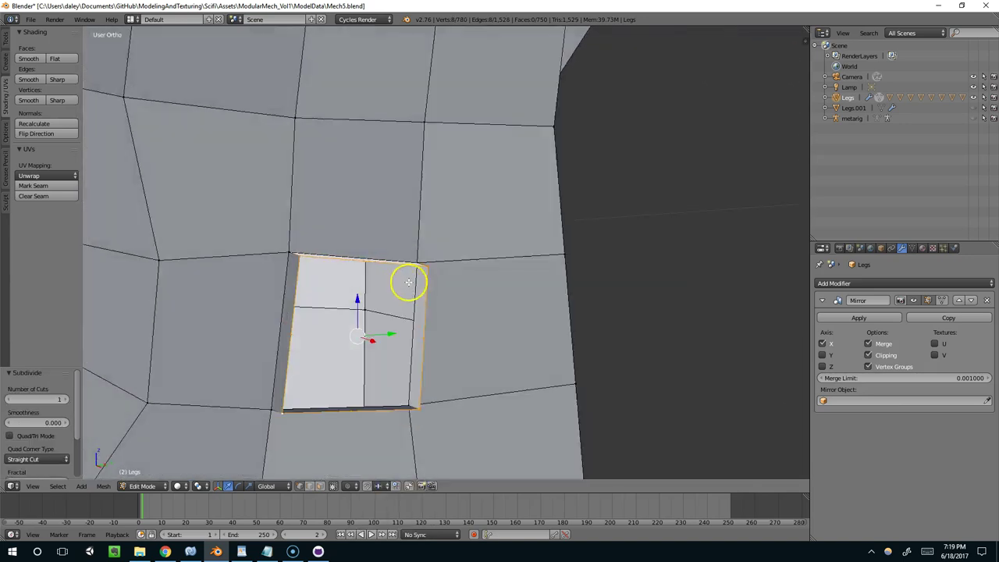
middle_drag(408, 282, 427, 281)
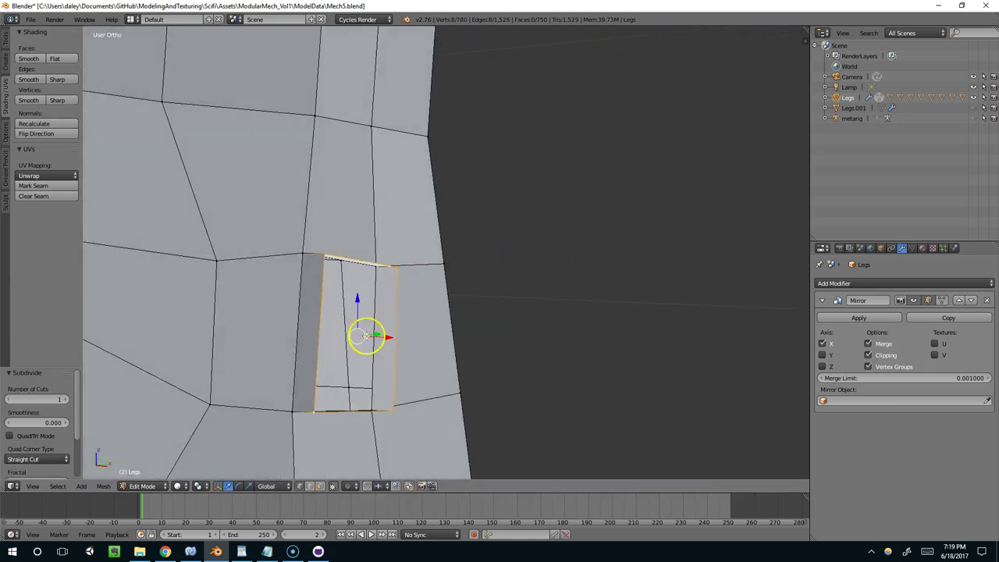
middle_drag(356, 383, 278, 242)
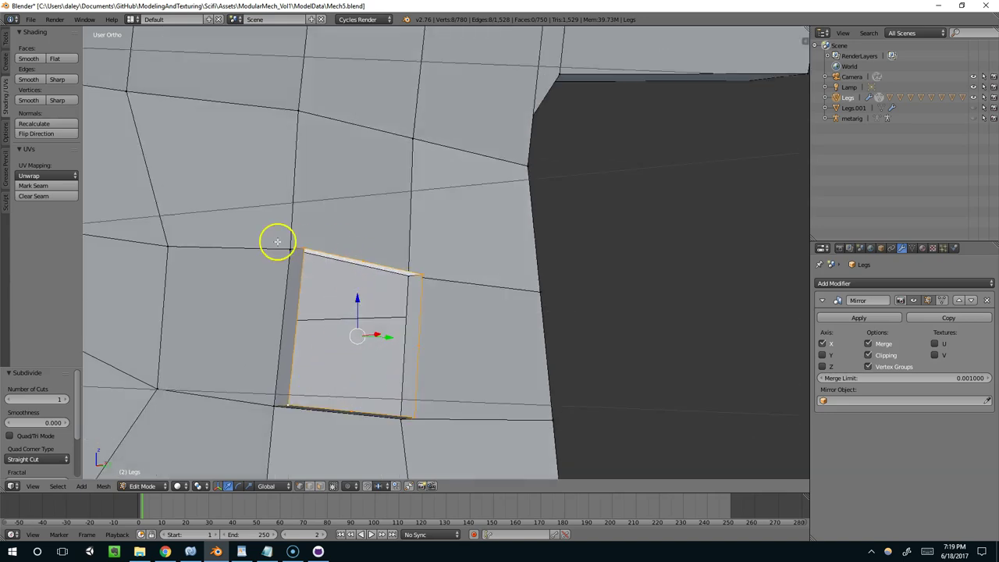
middle_drag(470, 281, 451, 288)
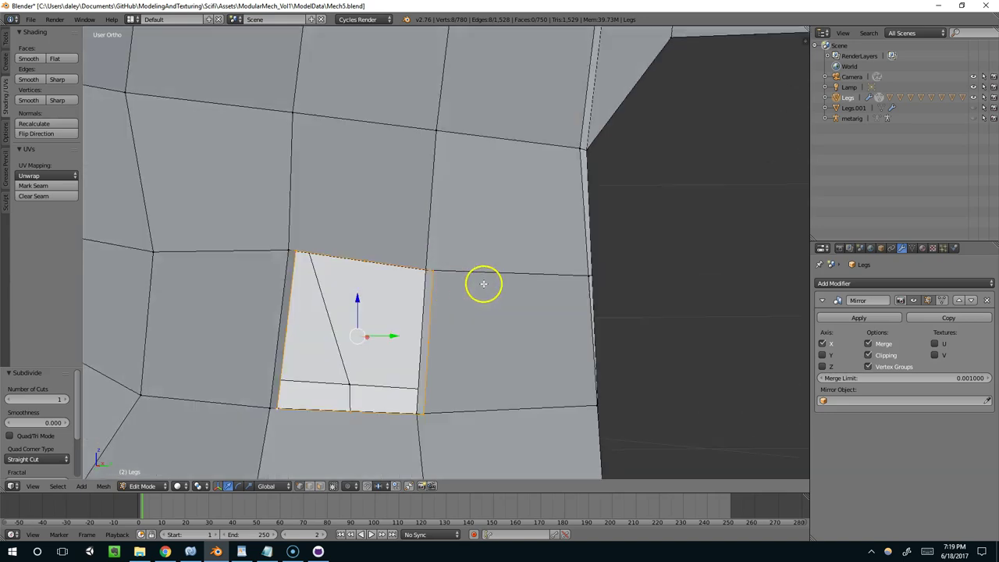
key(shift+alt+s)
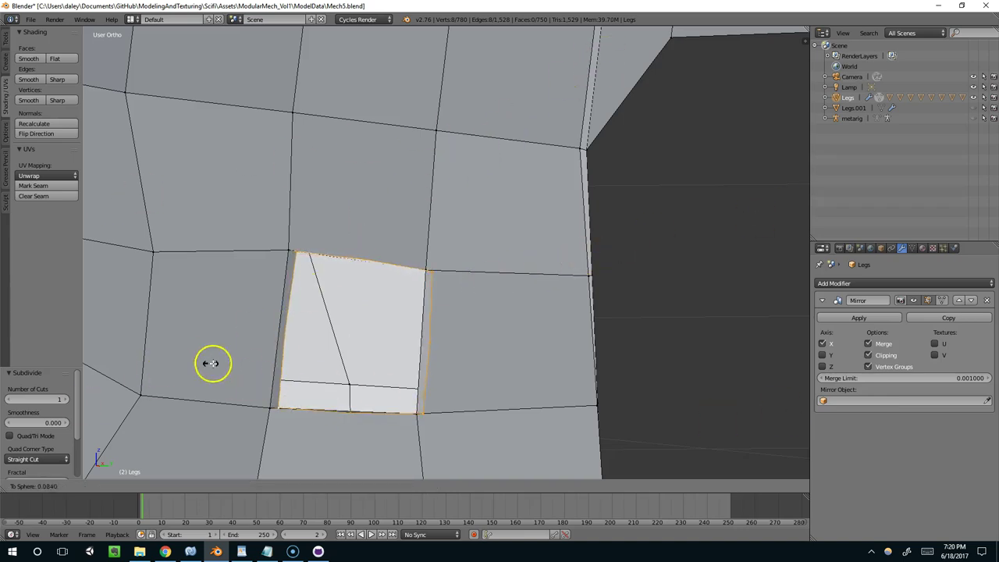
click(250, 330)
Extrude the eight-vertex loop outward 0.004 along the X axis
middle_drag(250, 330, 307, 394)
key(g)
click(312, 395)
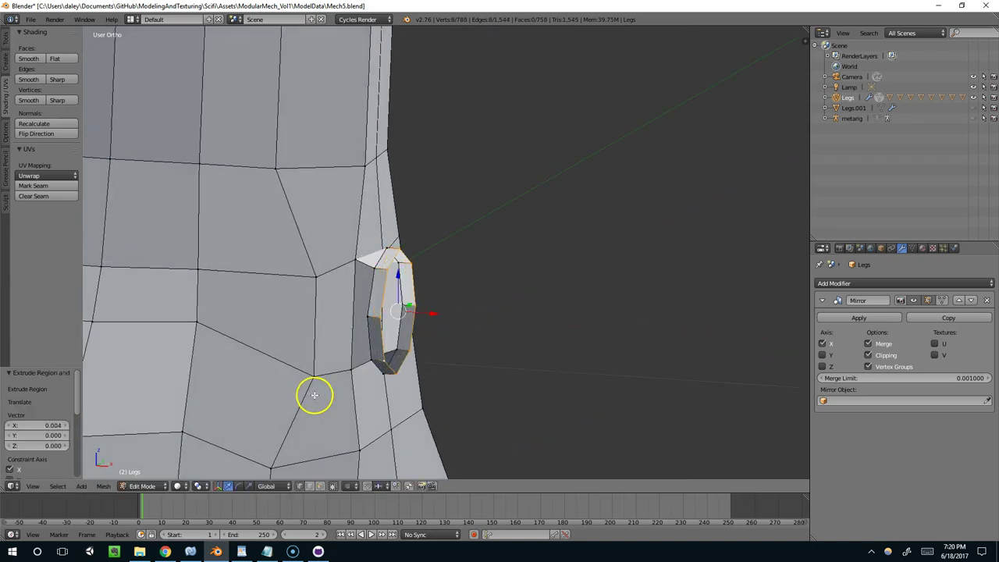
Subdivide the outer loop into 16 vertices and round it using To Sphere with a factor of 1.000
key(w)
click(490, 291)
middle_drag(516, 293, 482, 286)
key(alt+shift+s)
click(89, 211)
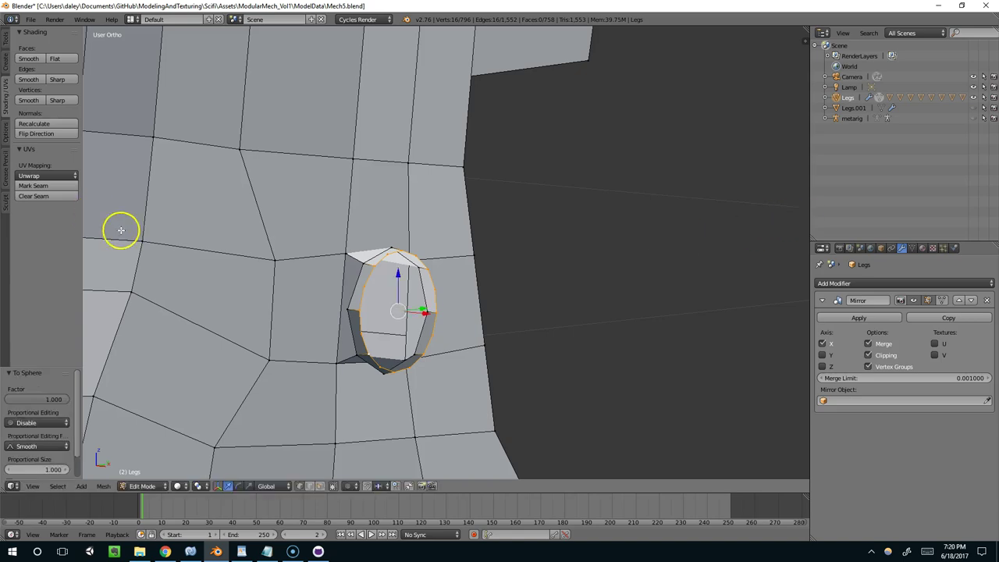
Extrude the 16-vertex ring outward 0.005 along the X axis
middle_drag(120, 226, 461, 226)
key(e)
key(x)
click(308, 211)
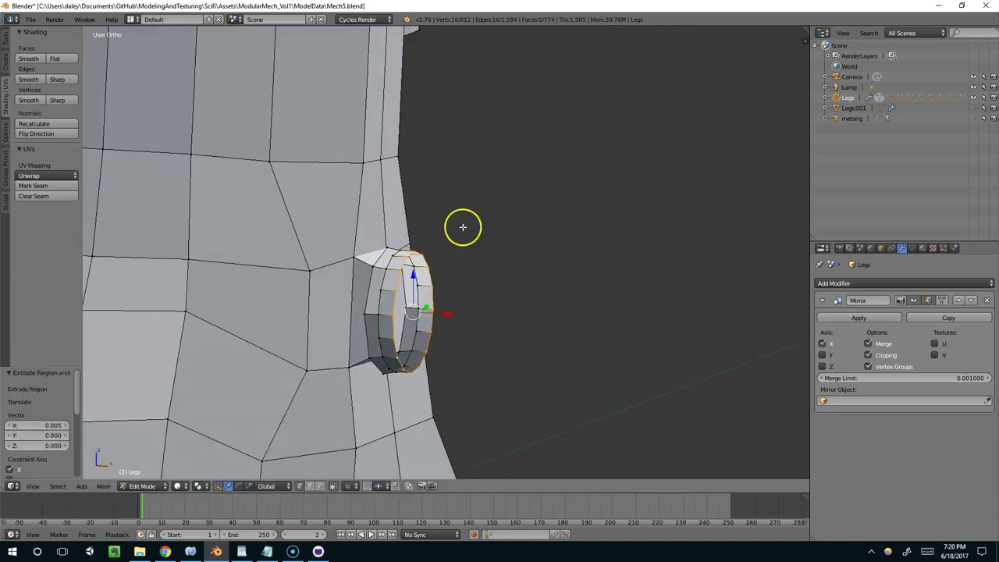
Subdivide the outer ring into 32 vertices with one cut and round it using To Sphere at factor 1.000
scroll(442, 230, up, 2)
key(w)
click(442, 232)
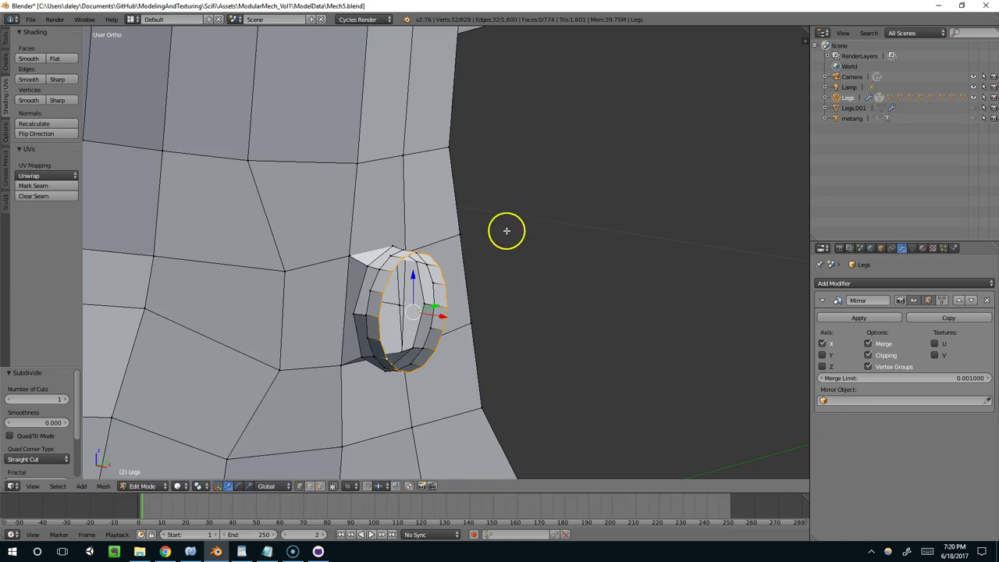
key(shift+alt+s)
click(364, 170)
Extrude the 32-vertex ring outward about 0.007 along X and fill its open end with a single face
key(e)
key(x)
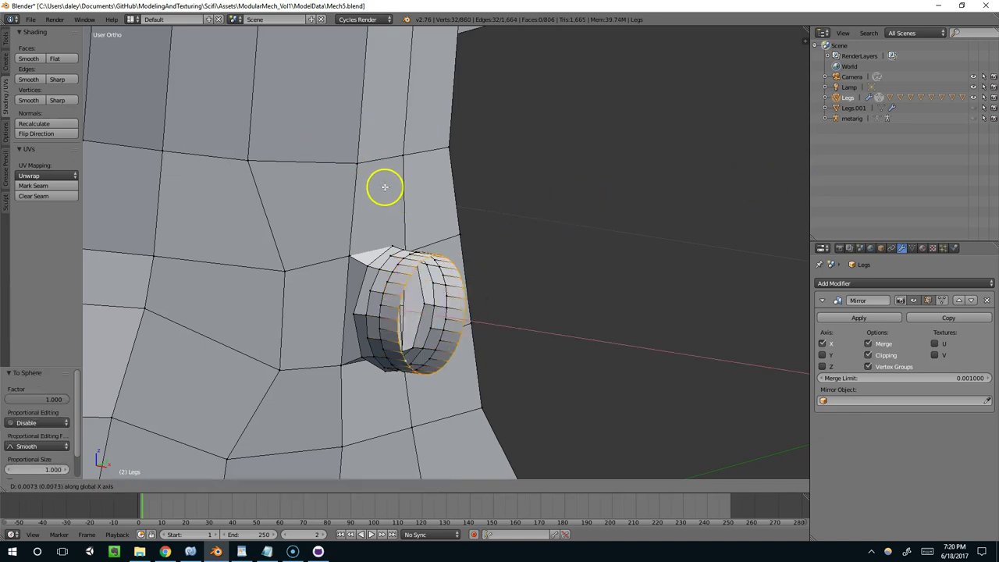
click(380, 186)
middle_drag(380, 186, 359, 205)
key(Tab)
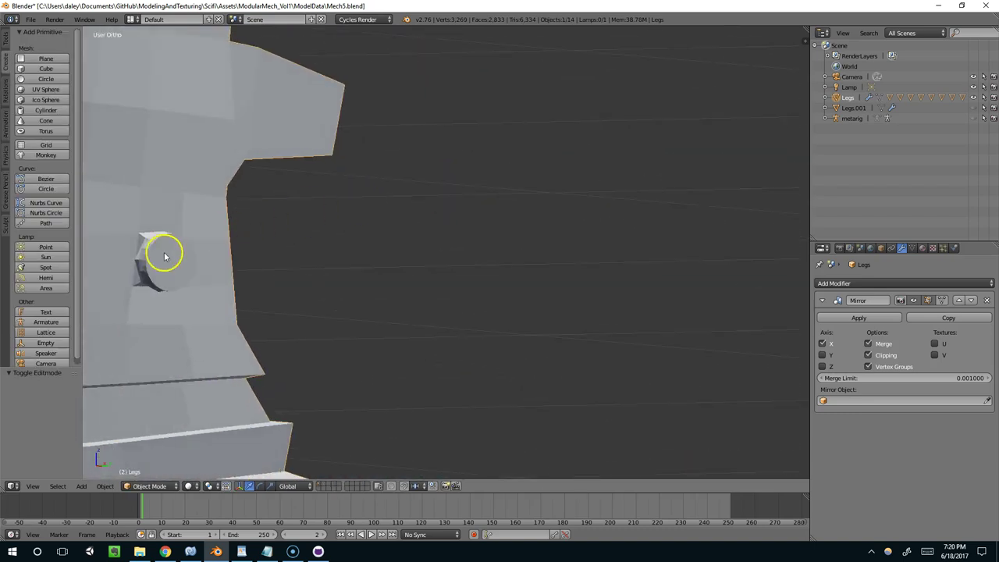
key(Tab)
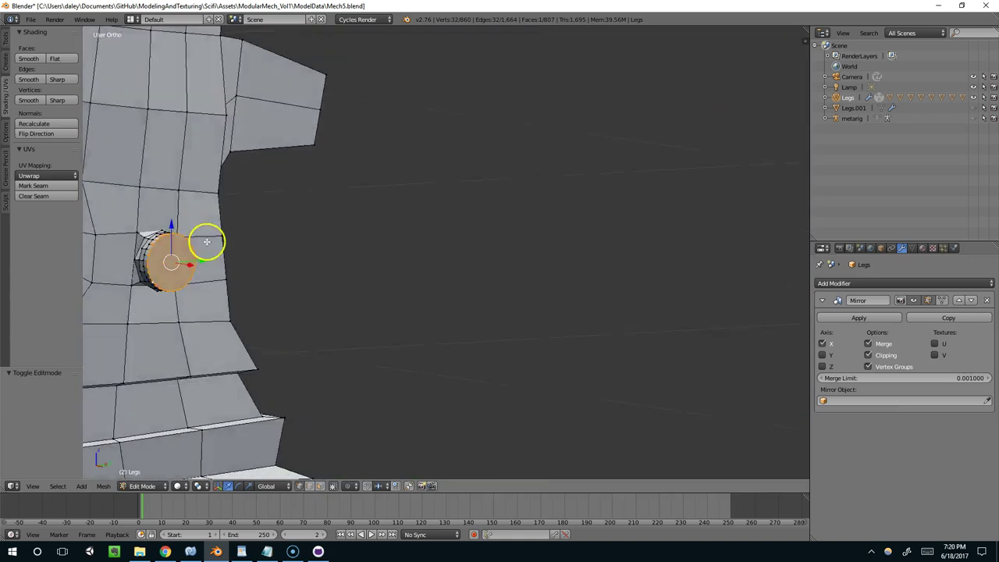
Dissolve the selected outer end ring of the cylinder on the lower leg
key(Tab)
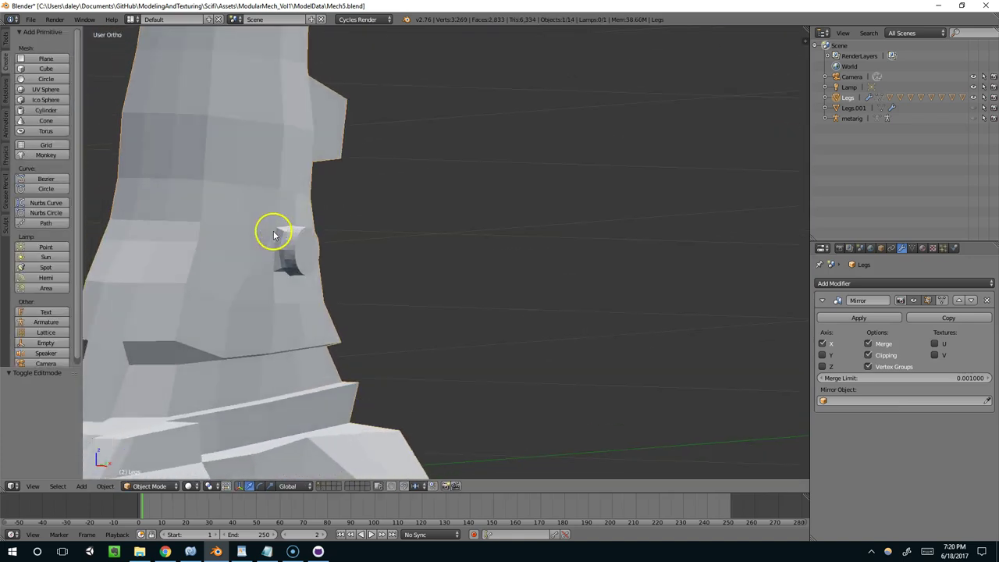
key(Tab)
key(ctrl+x)
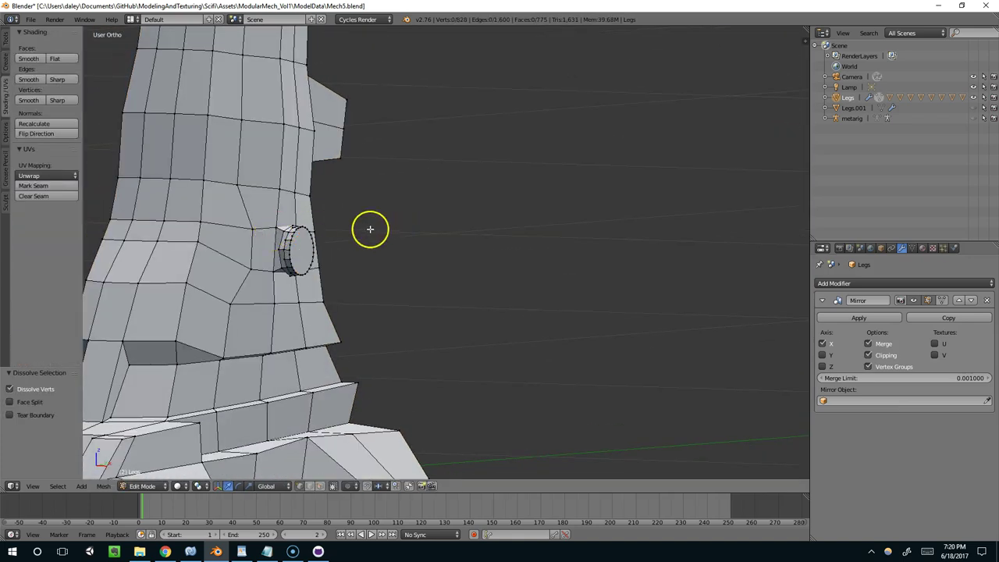
Undo the whole cylinder experiment on the lower leg, back to before the side face was deleted
key(ctrl+z)
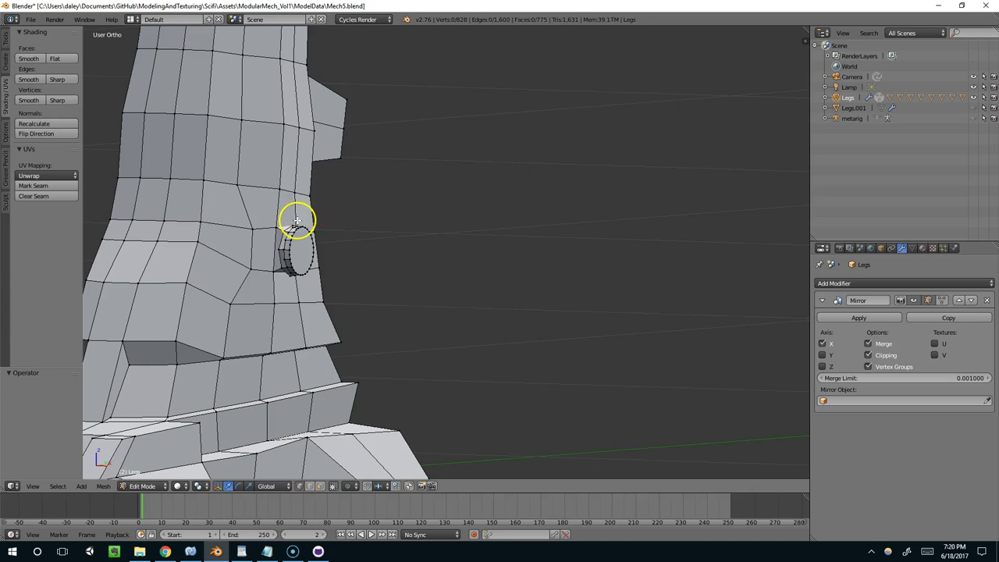
key(ctrl+z)
key(ctrl+z)
key(ctrl+z)
key(ctrl+z)
key(ctrl+z)
key(ctrl+z)
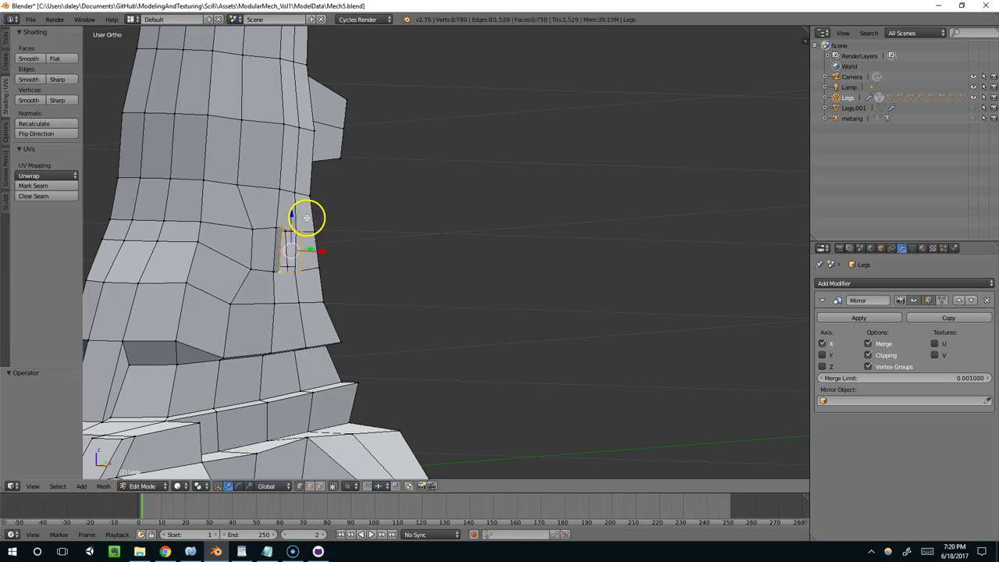
key(ctrl+z)
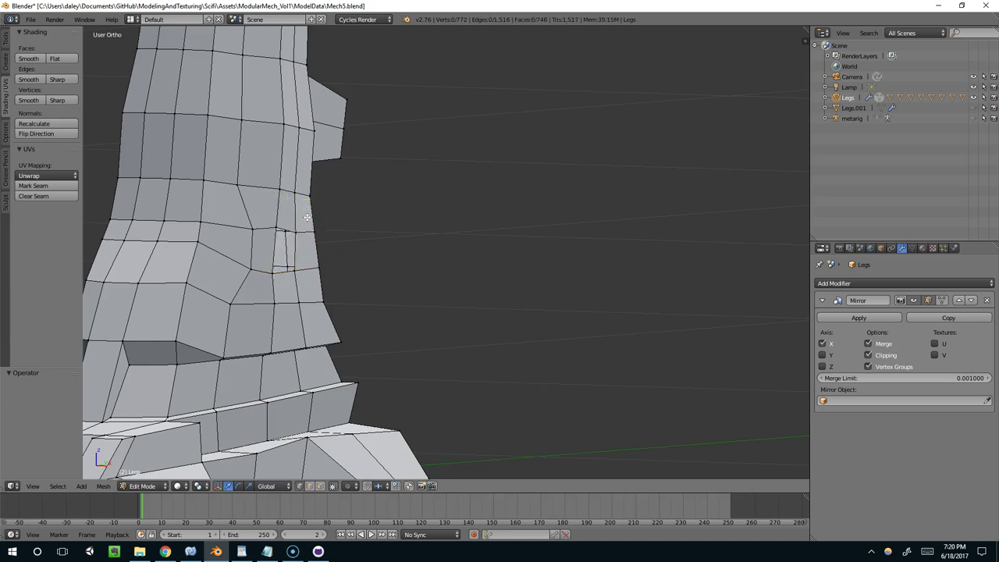
key(ctrl+z)
Return to Object Mode, reveal the hidden objects and hide the metarig armature again
key(Tab)
scroll(307, 221, down, 3)
middle_drag(305, 224, 317, 225)
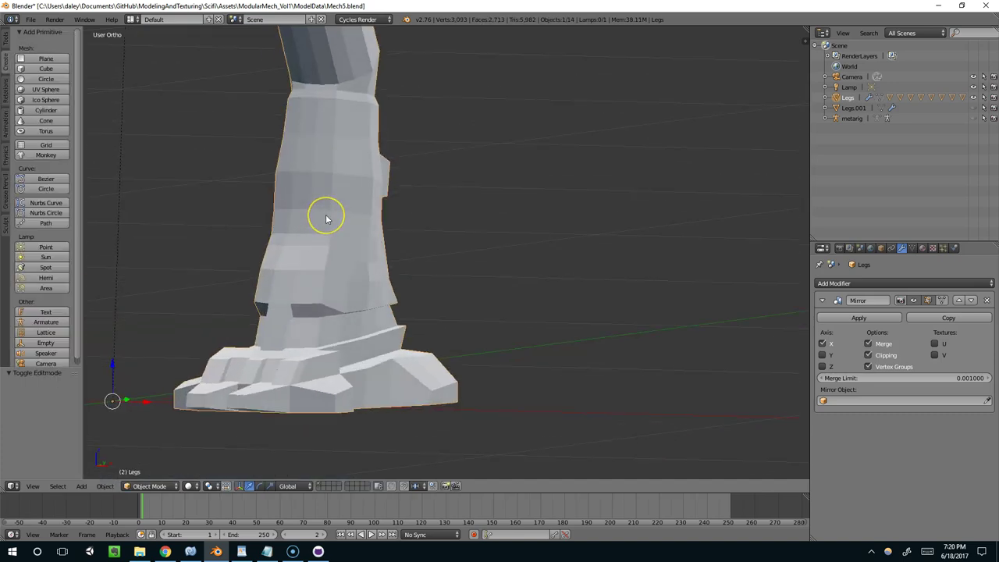
key(alt+h)
right_click(183, 184)
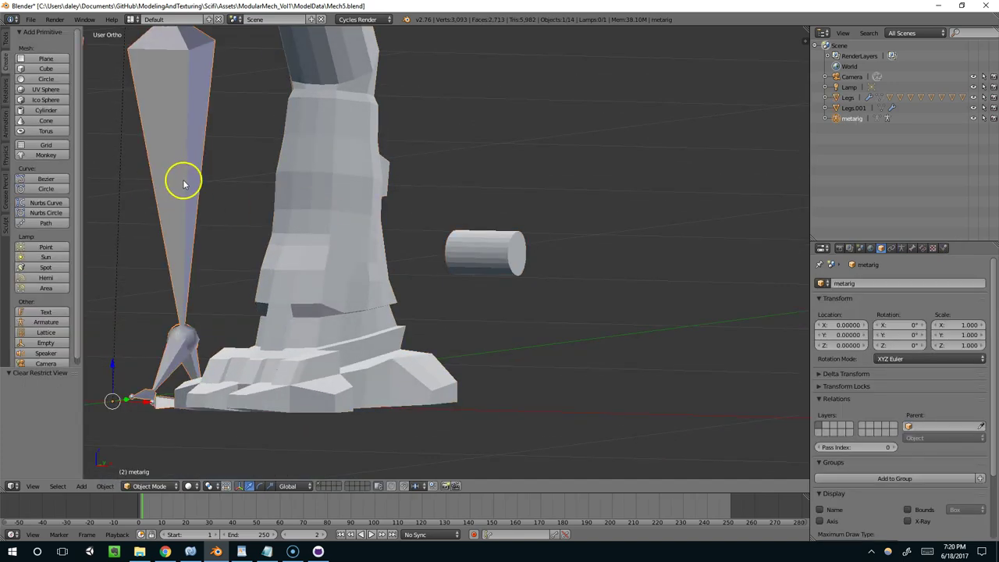
key(h)
Join the separate cylinder into the leg object and open the combined mesh in Edit Mode
right_click(458, 265)
middle_drag(458, 265, 383, 245)
key(Tab)
key(Tab)
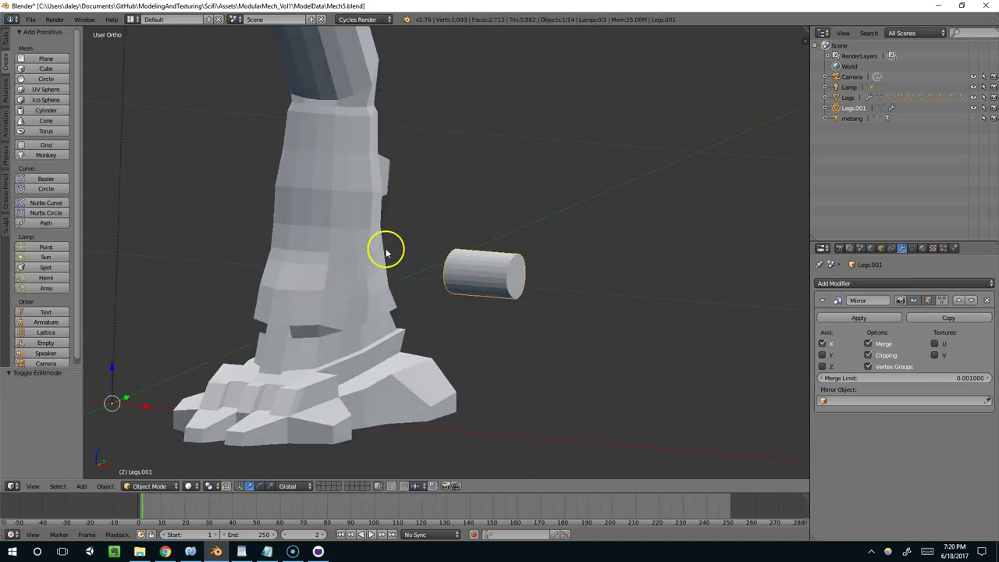
right_click(356, 250)
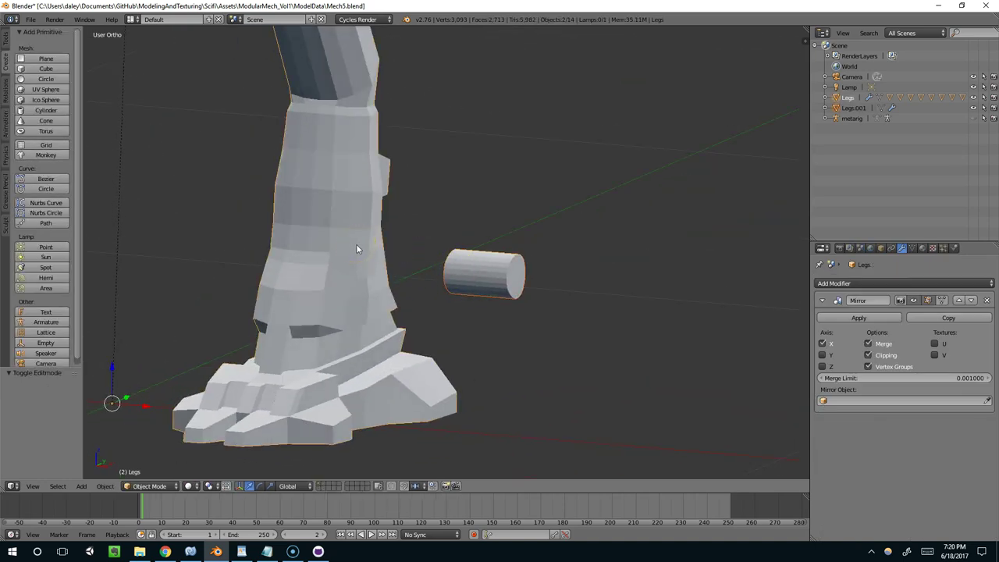
key(ctrl+j)
key(Tab)
Select the whole linked cylinder and move it toward the lower leg by -0.090 along X
middle_drag(393, 237, 474, 245)
right_click(473, 247)
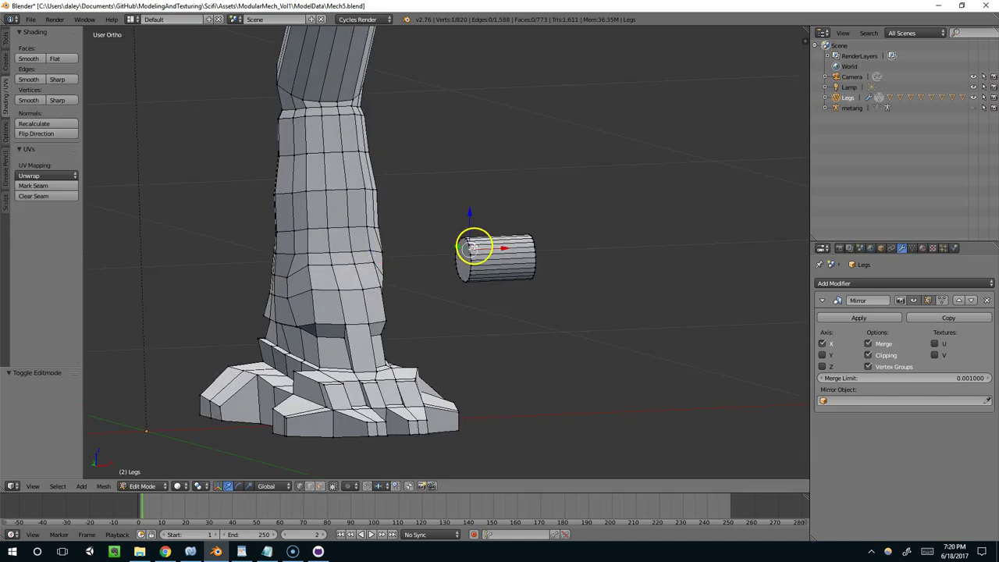
key(a)
key(l)
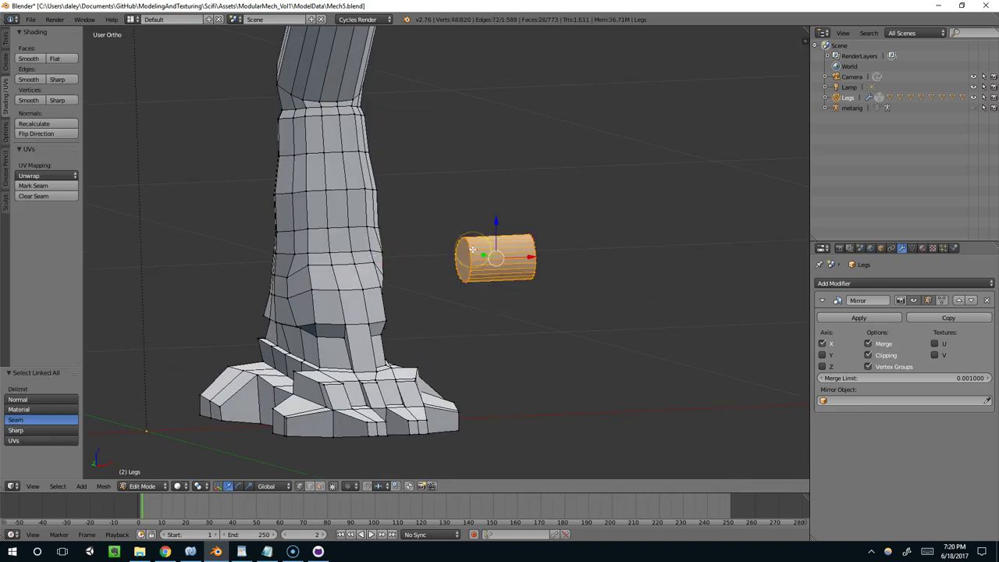
key(g)
key(x)
click(410, 259)
Scale the two end vertices of the vertical edge facing the cylinder apart by 1.653 along Z
middle_drag(410, 259, 413, 212)
right_click(388, 208)
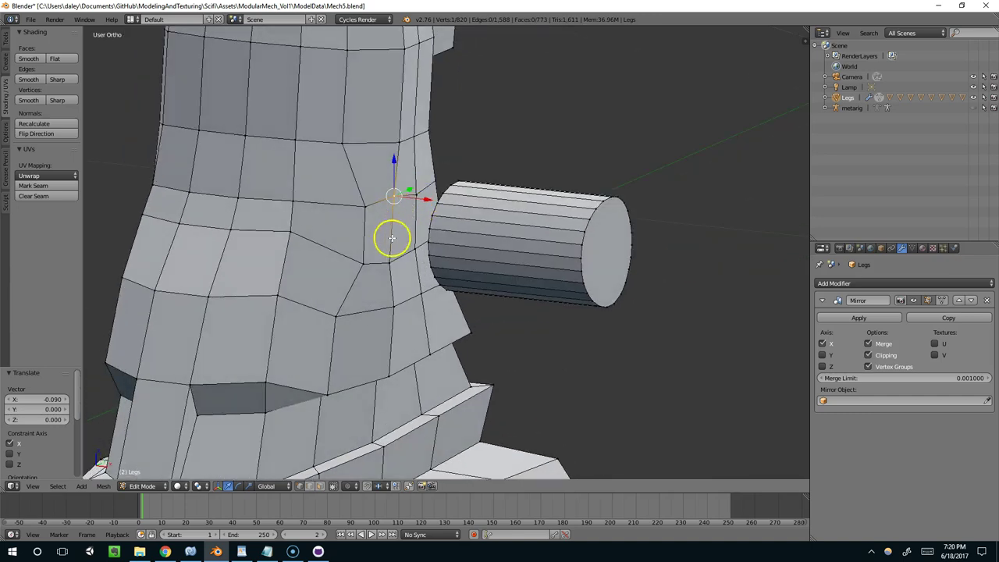
shift+right_click(389, 262)
middle_drag(505, 241, 485, 236)
key(s)
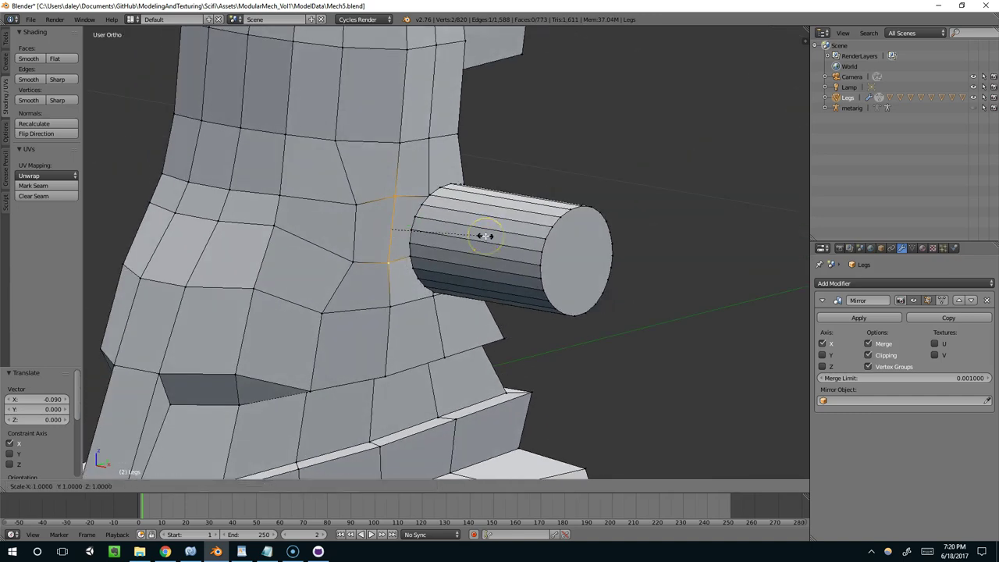
click(545, 203)
Delete the two faces on the leg's side that form the hexagon facing the cylinder
mouse_move(545, 203)
middle_down()
mouse_move(566, 204)
mouse_move(537, 205)
middle_up()
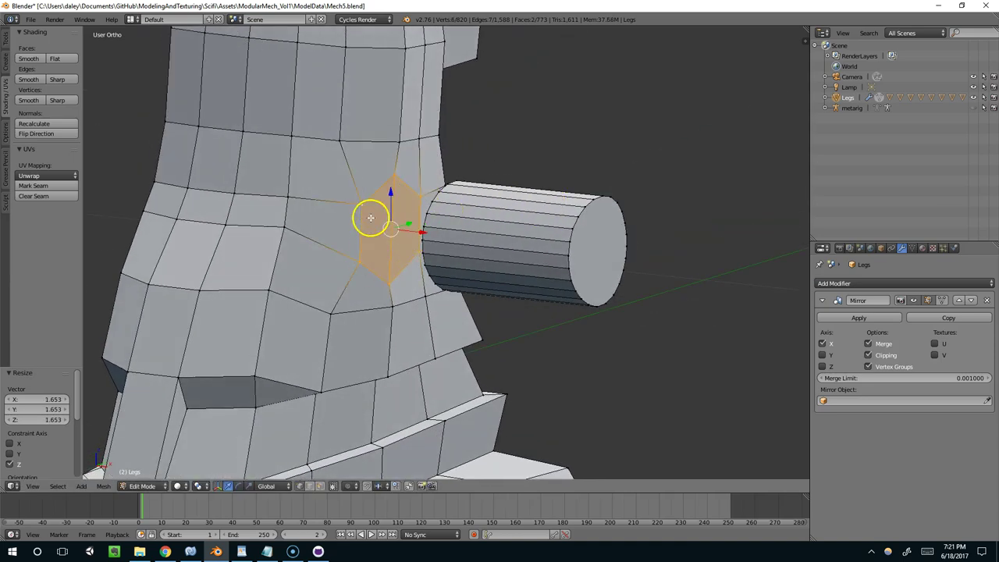
key(x)
click(364, 215)
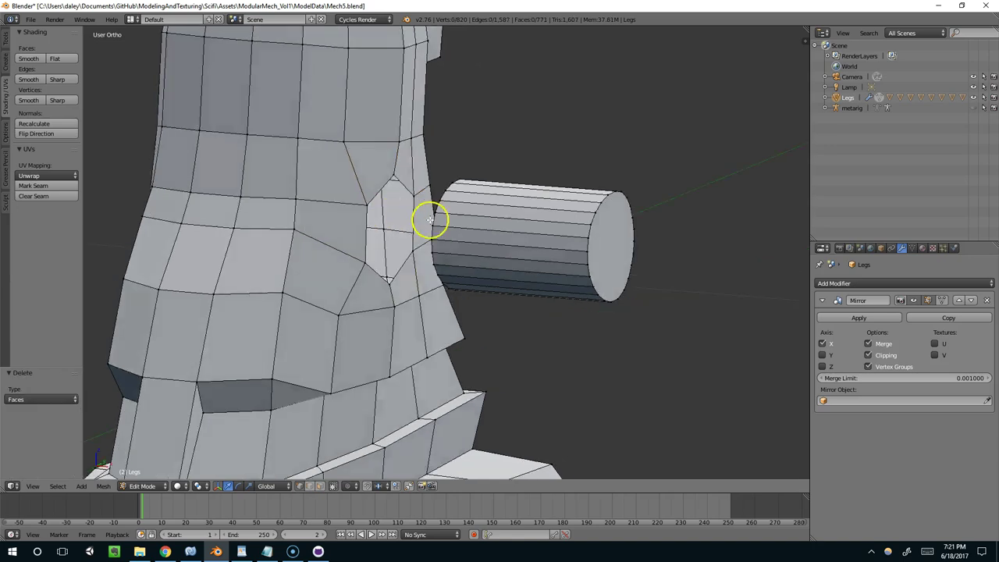
Flatten the hole's six-vertex border loop by scaling it to 0 along X
middle_drag(430, 221, 398, 217)
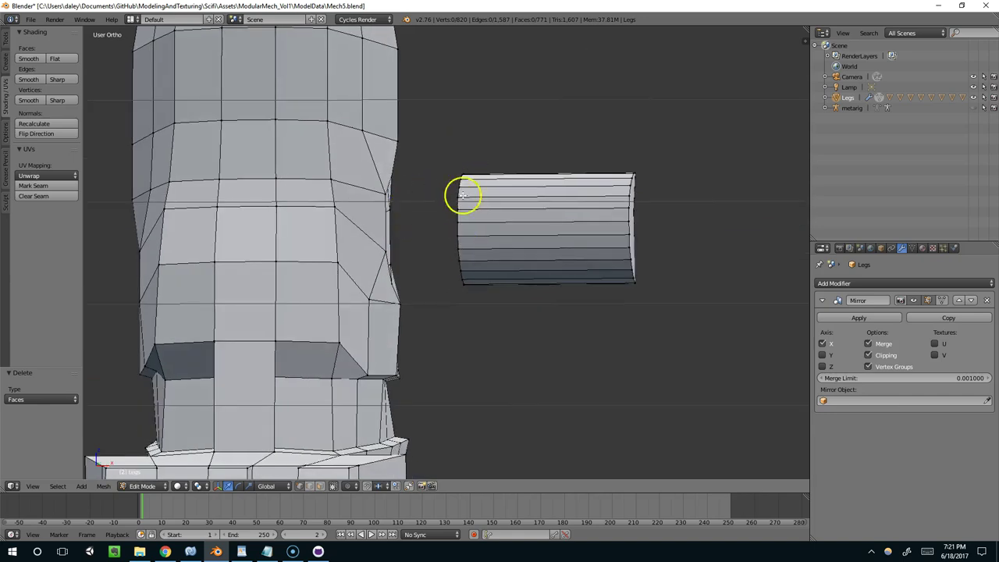
mouse_move(464, 196)
middle_down()
mouse_move(442, 221)
mouse_move(413, 212)
mouse_move(456, 204)
middle_up()
key(s)
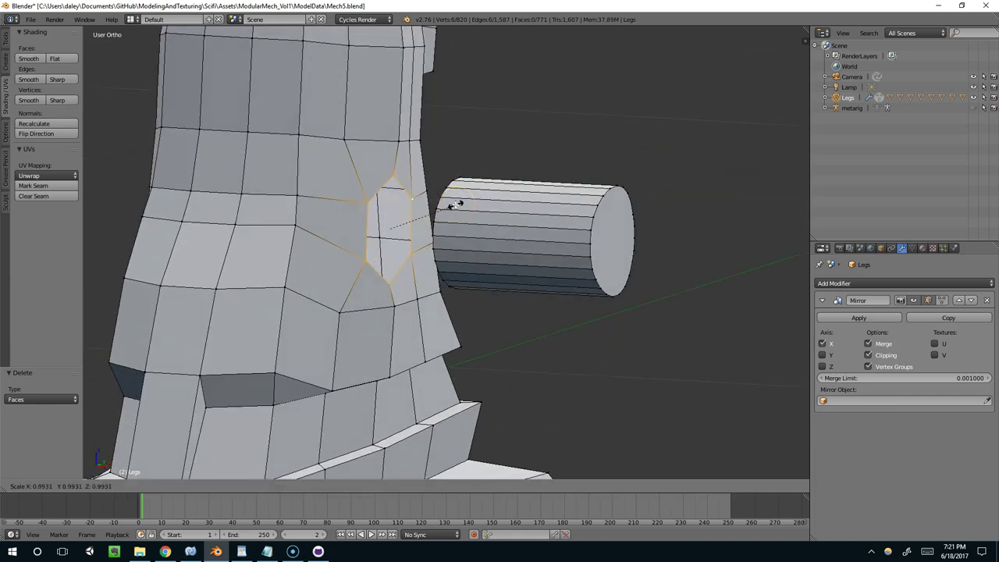
key(Return)
middle_drag(497, 225, 399, 209)
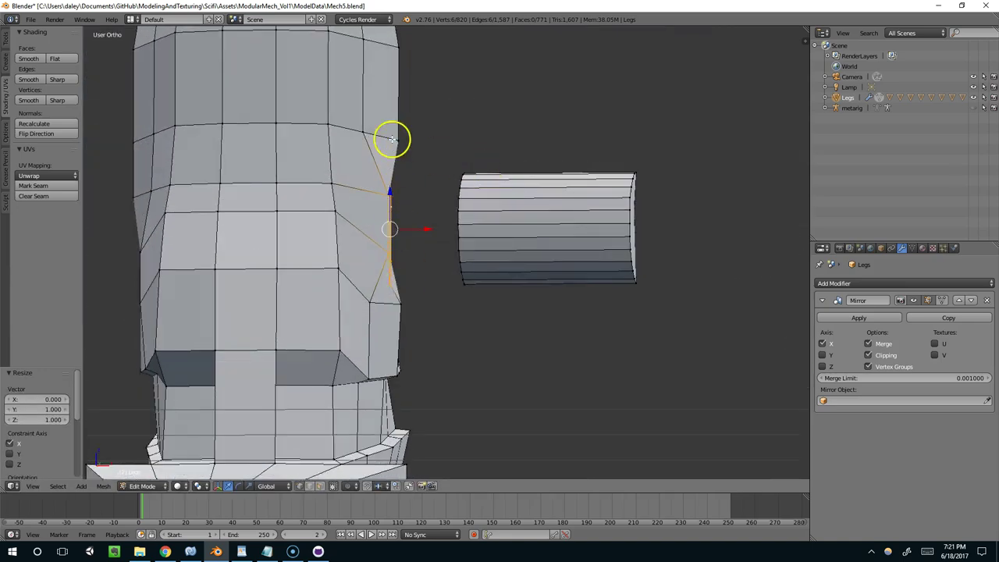
Extrude the flattened hole border a short distance outward from the leg to form a raised rim
middle_drag(392, 139, 487, 185)
key(e)
click(495, 179)
Subdivide the extruded rim's outer loop with one cut and round it using To Sphere at factor 1.000
key(w)
click(486, 187)
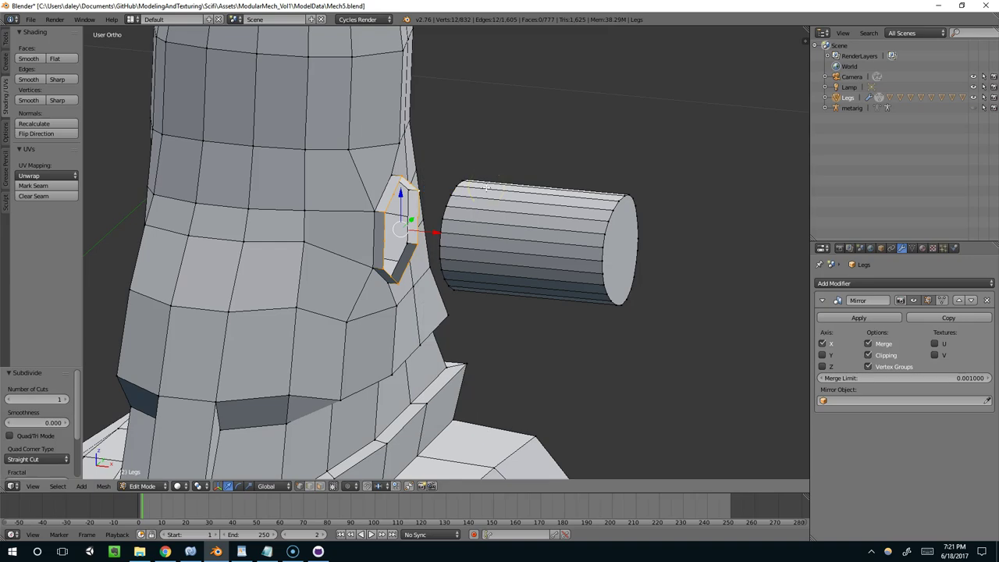
key(shift+alt+s)
click(739, 111)
Select the cylinder's inner end ring together with all 12 vertices of the rounded rim on the leg
middle_drag(739, 112, 413, 183)
alt+click(336, 190)
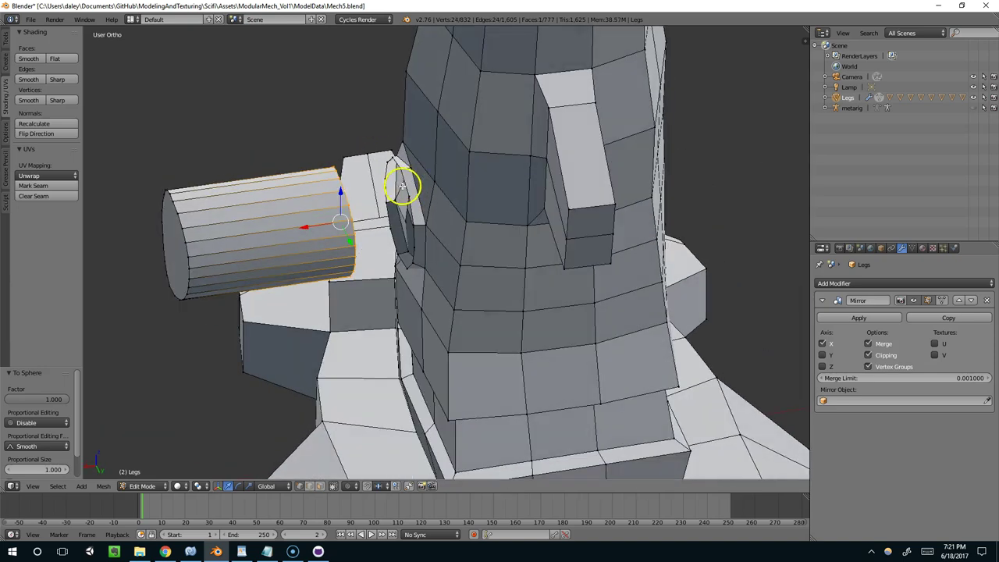
alt+shift+click(403, 185)
key(ctrl+z)
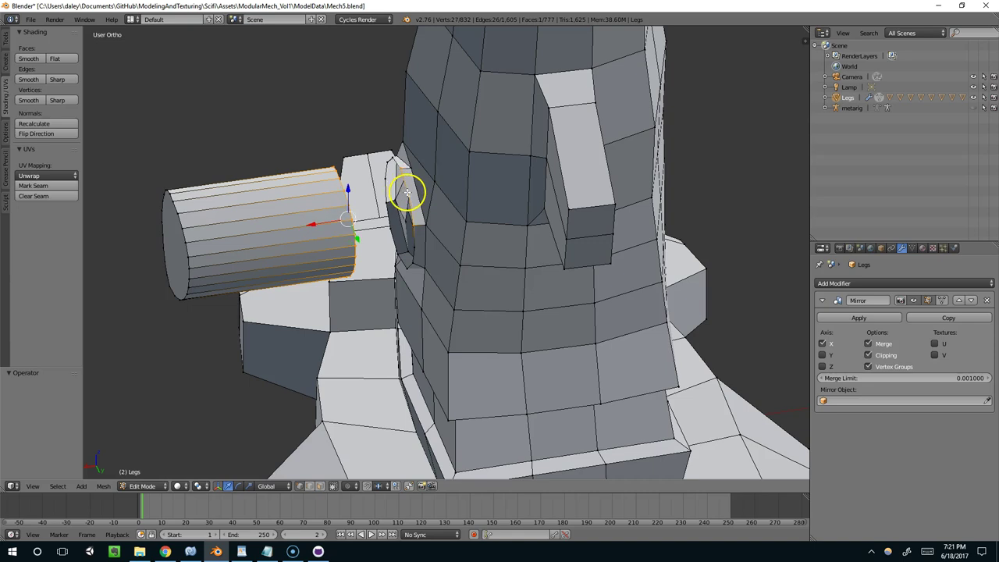
middle_drag(407, 191, 383, 157)
shift+right_click(373, 158)
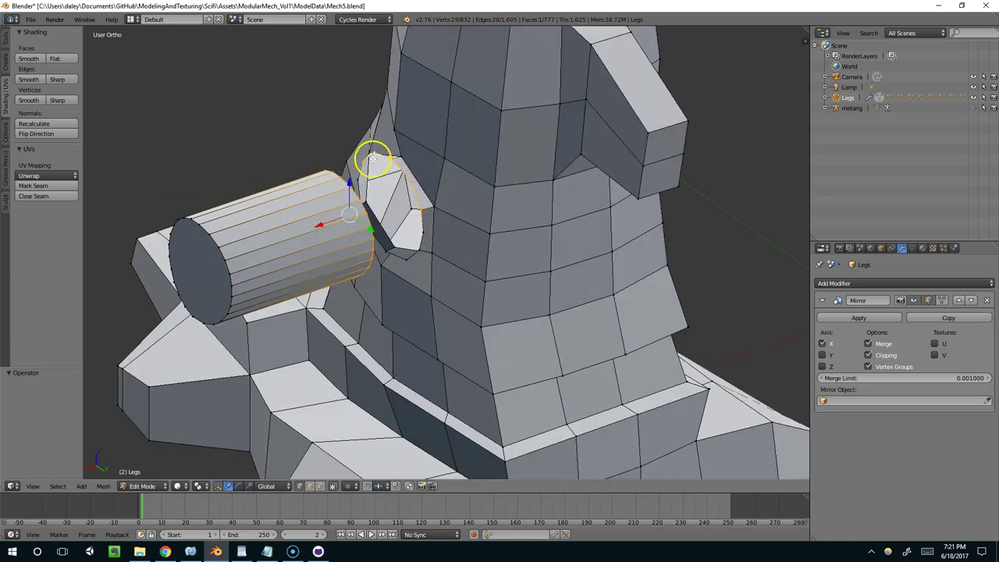
shift+right_click(418, 253)
shift+right_click(427, 231)
middle_drag(426, 231, 402, 222)
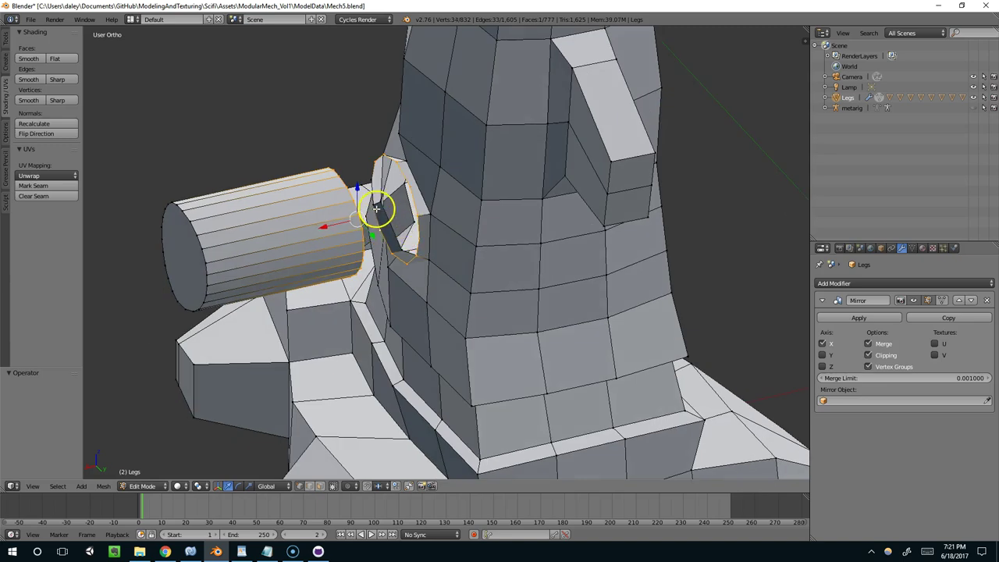
middle_drag(375, 170, 412, 207)
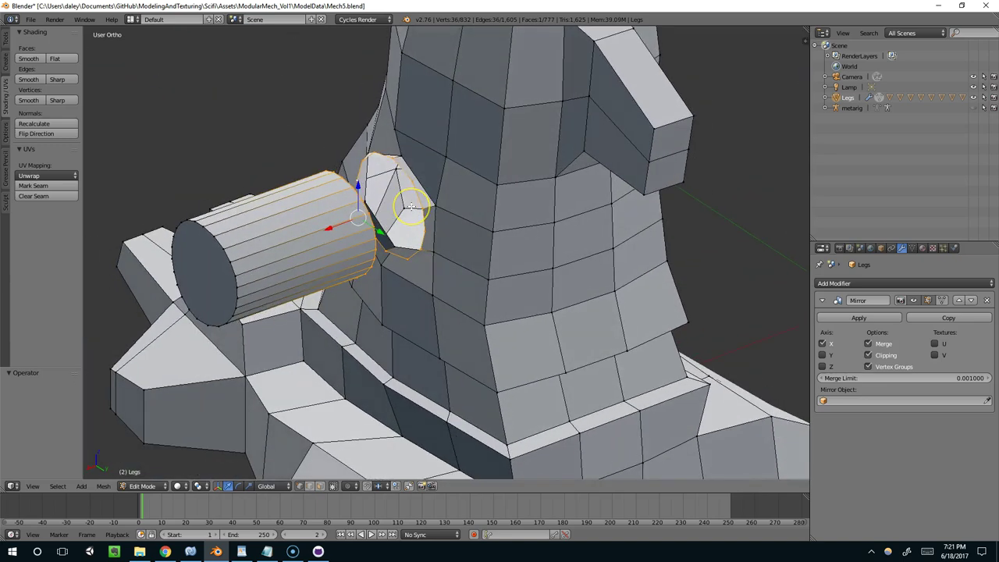
Bridge the cylinder's end ring to the rounded rim with Bridge Edge Loops and check the connection from several sides
key(space)
click(580, 133)
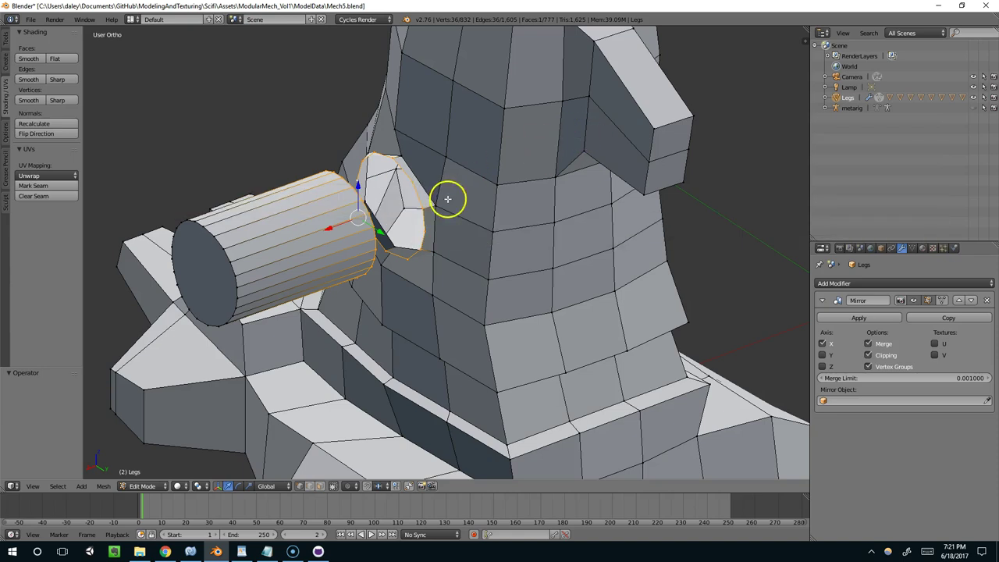
key(w)
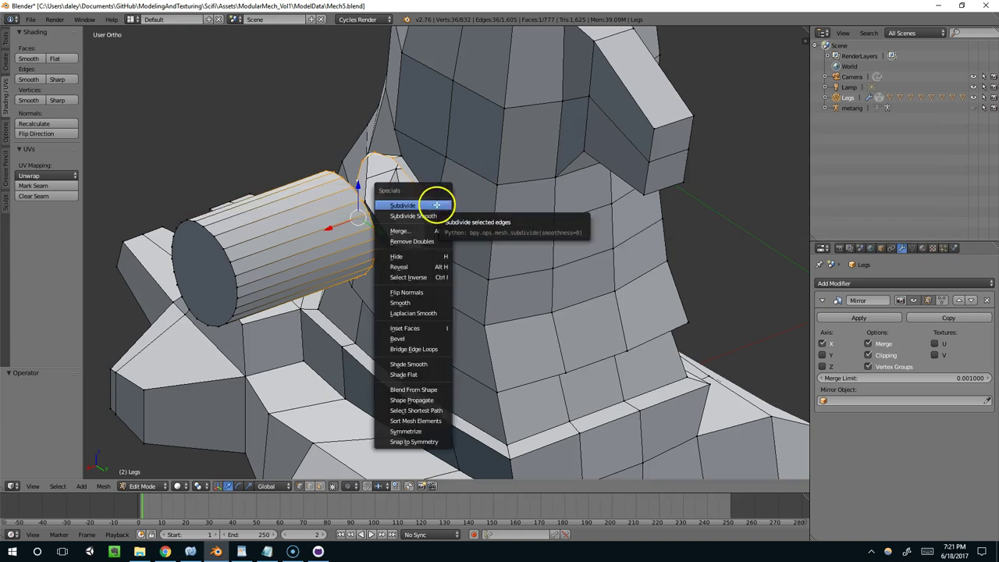
click(406, 349)
middle_drag(406, 350, 475, 271)
key(Tab)
key(Tab)
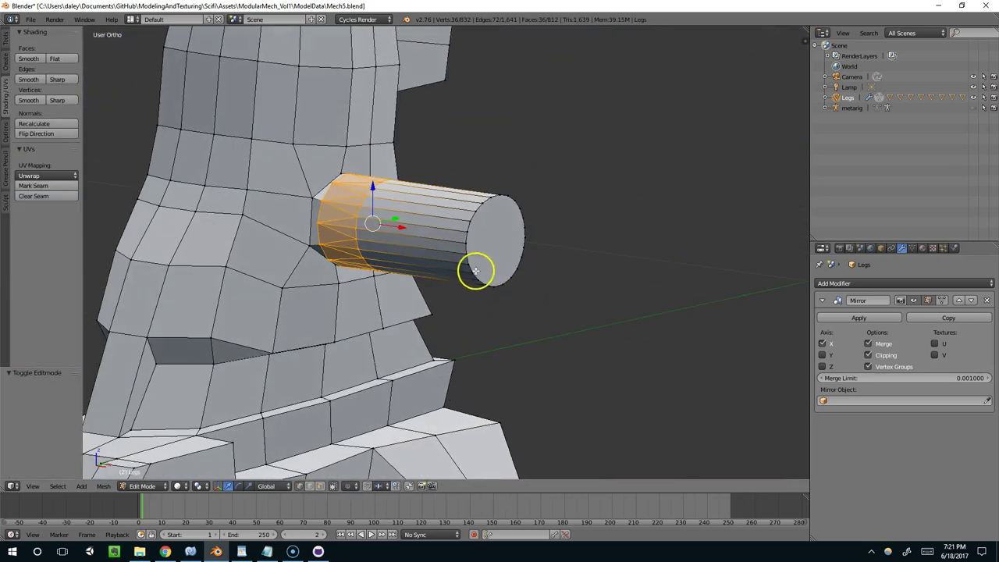
middle_drag(417, 225, 371, 203)
scroll(336, 216, up, 2)
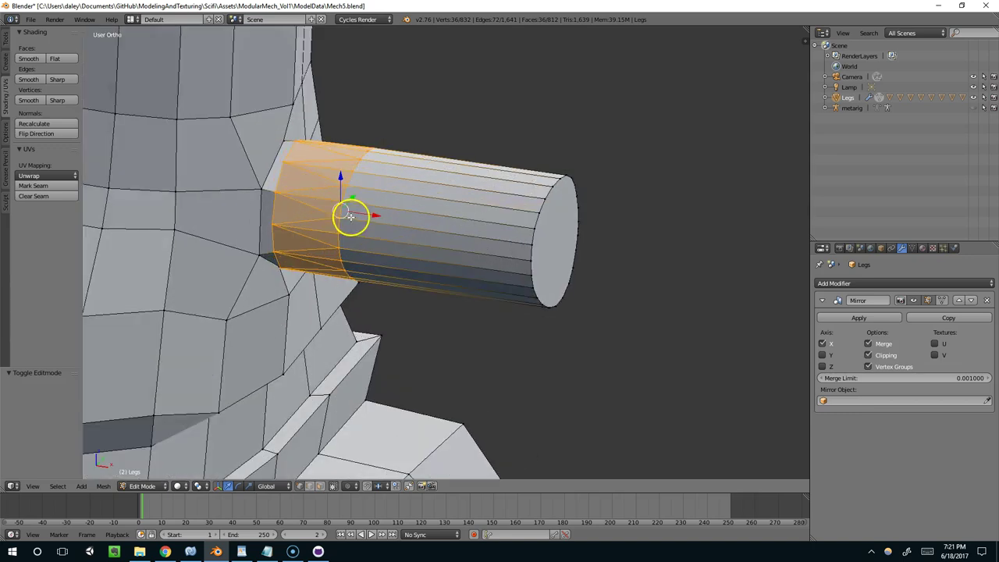
middle_drag(301, 216, 173, 198)
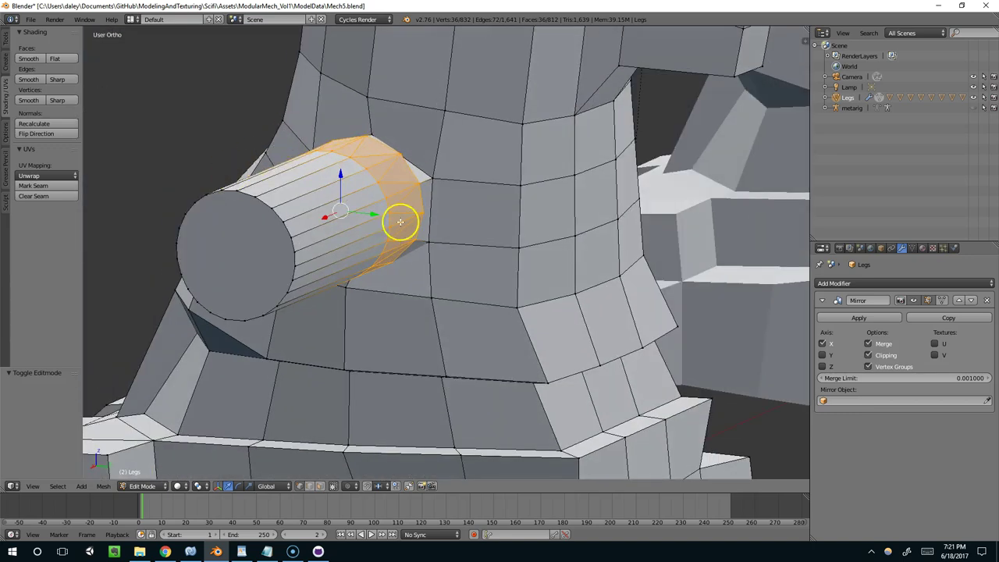
Undo the bridge, the rounding and the subdivision, back to the plain six-vertex extruded rim
middle_drag(359, 156, 424, 165)
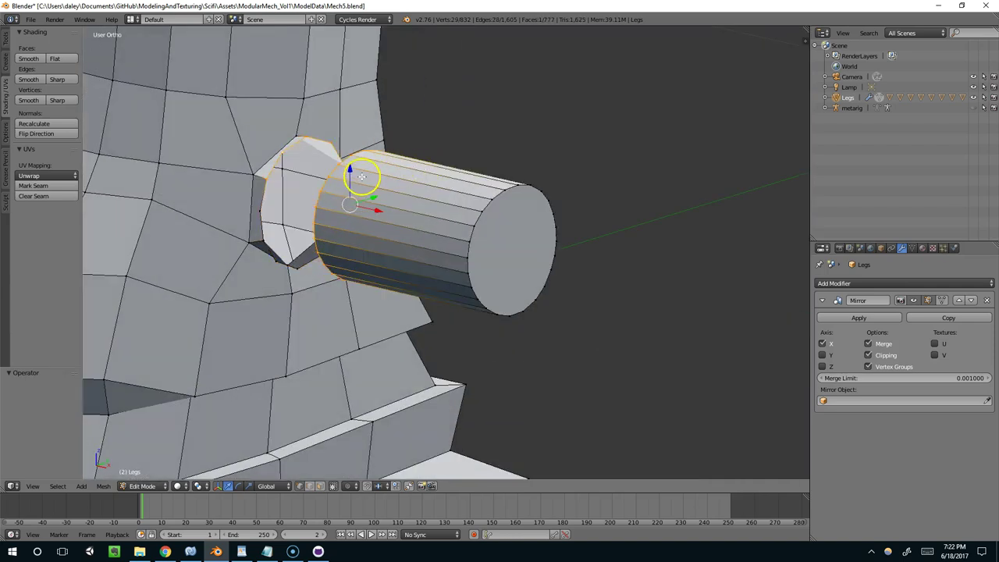
middle_drag(354, 179, 286, 179)
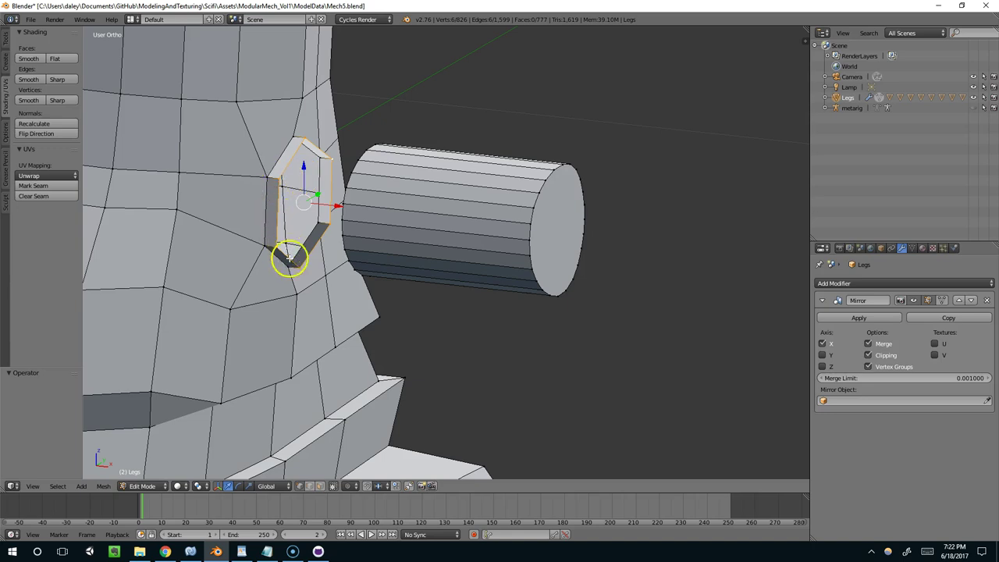
Bridge the unsubdivided six-vertex rim directly to the cylinder's end ring and inspect its shading in Object Mode
middle_drag(298, 134, 398, 180)
alt+shift+right_click(389, 167)
key(w)
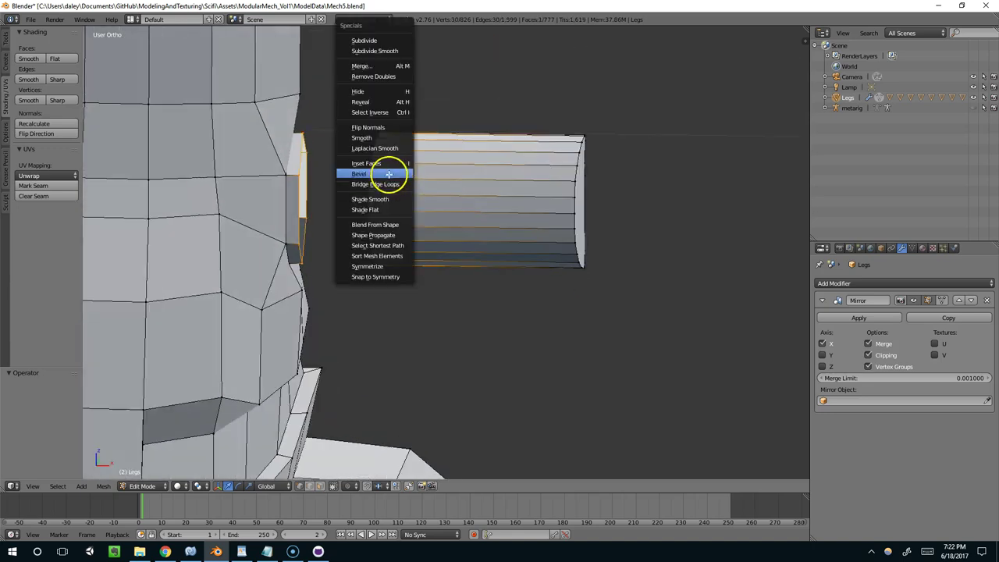
click(385, 181)
key(Tab)
middle_drag(349, 221, 379, 185)
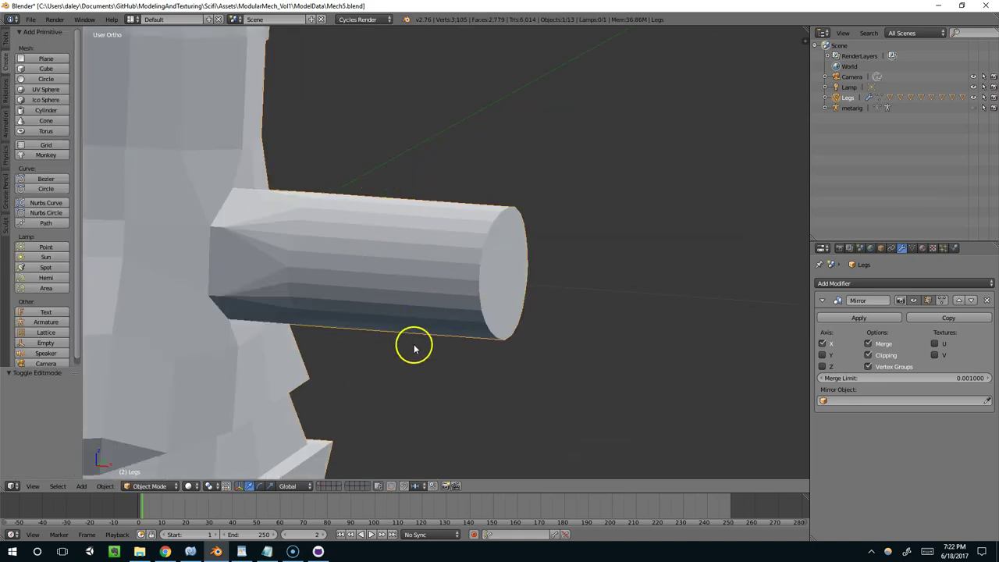
middle_drag(397, 256, 466, 213)
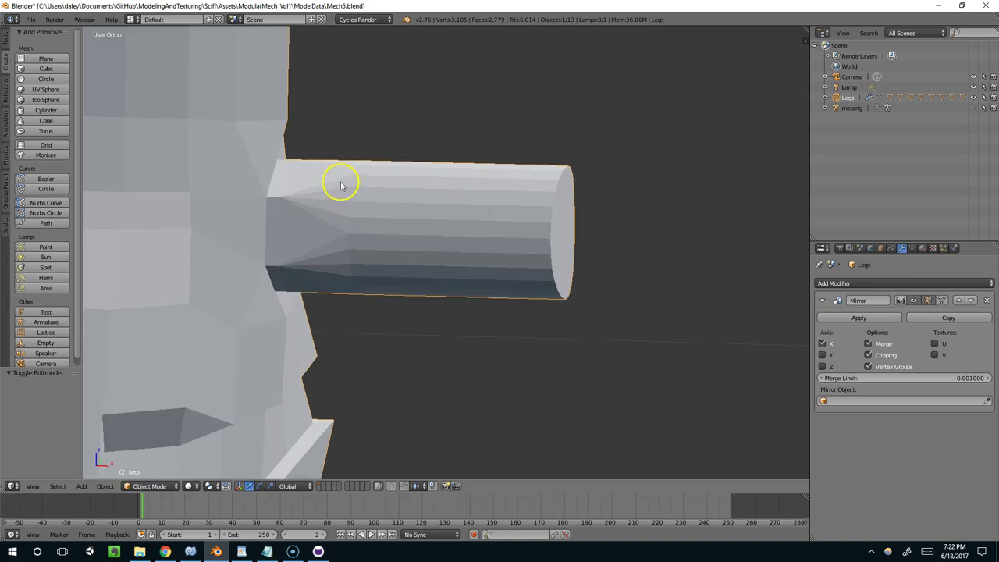
key(Tab)
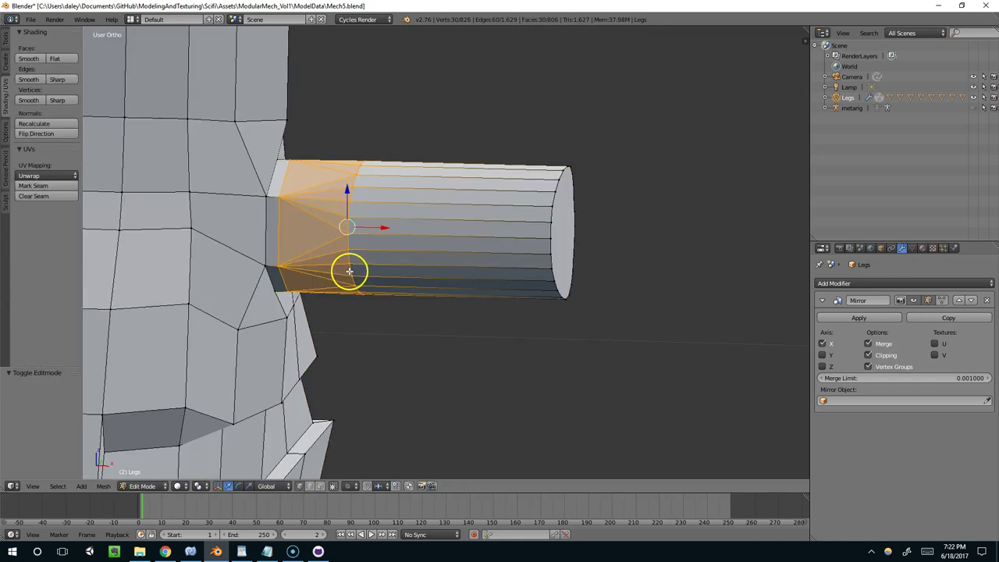
Undo the direct bridge and select only the six-vertex rim on the leg
key(ctrl+z)
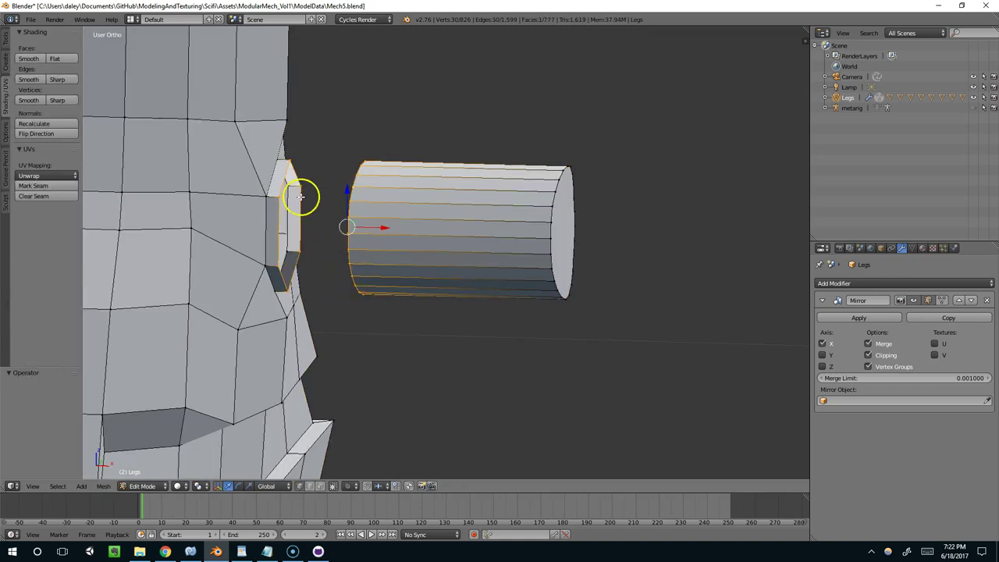
right_click(274, 196)
alt+right_click(279, 192)
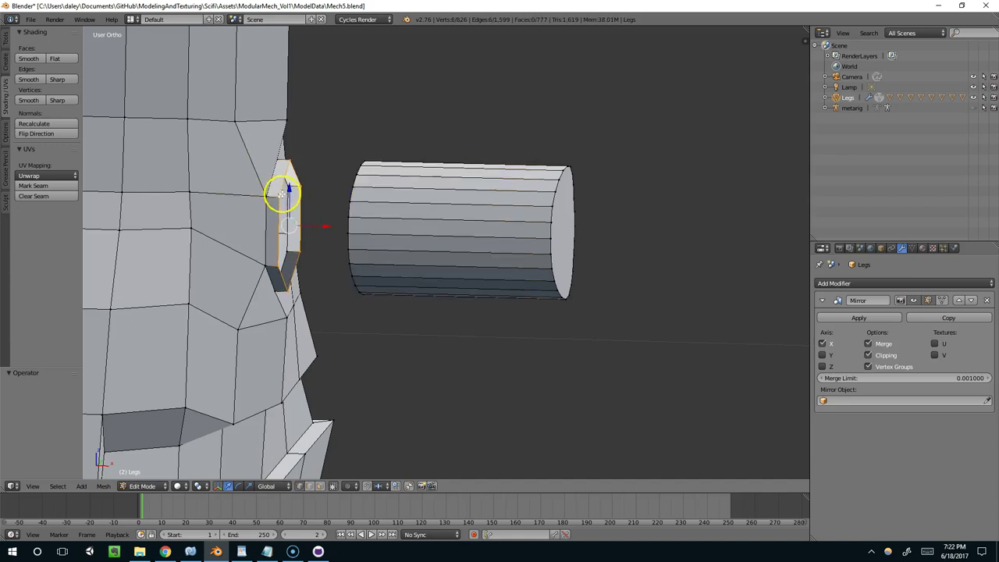
Subdivide the selected hexagonal rim with one cut and apply To Sphere at factor 1.000
key(w)
click(262, 50)
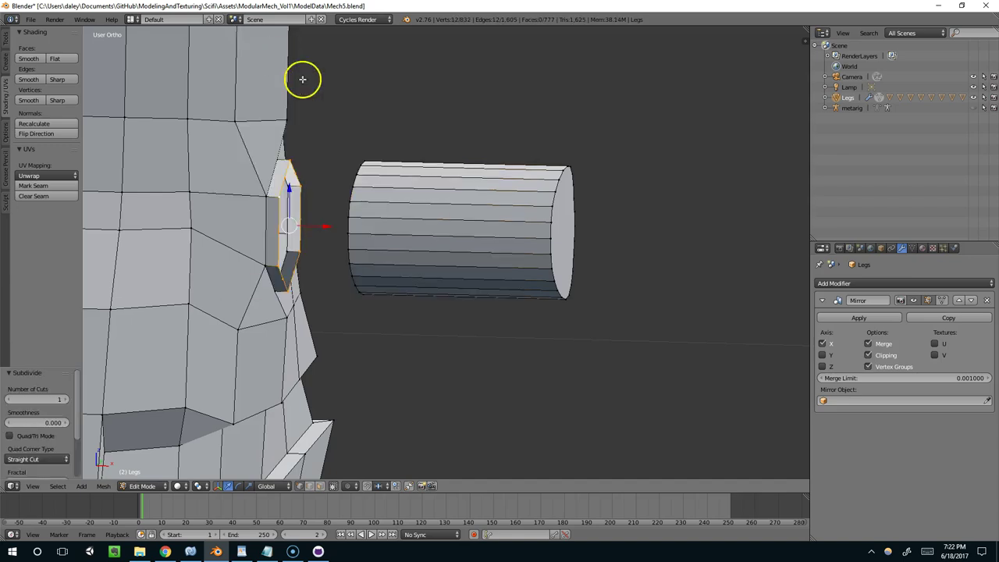
key(shift+alt+s)
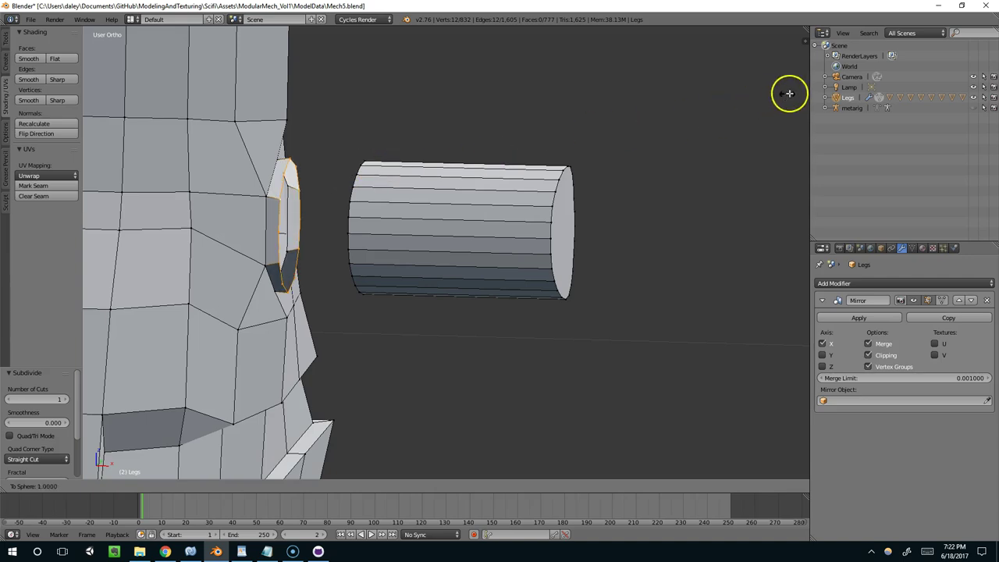
click(789, 93)
Bridge the rounded twelve-vertex rim on the leg to the cylinder's near end ring and check the result in Object Mode
middle_drag(789, 93, 662, 187)
key(l)
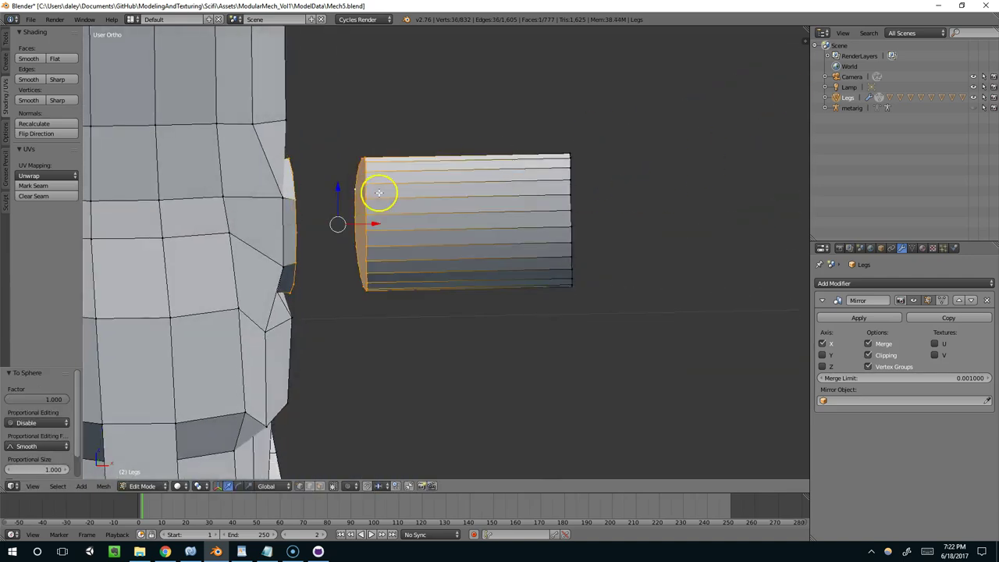
middle_drag(379, 193, 413, 196)
key(w)
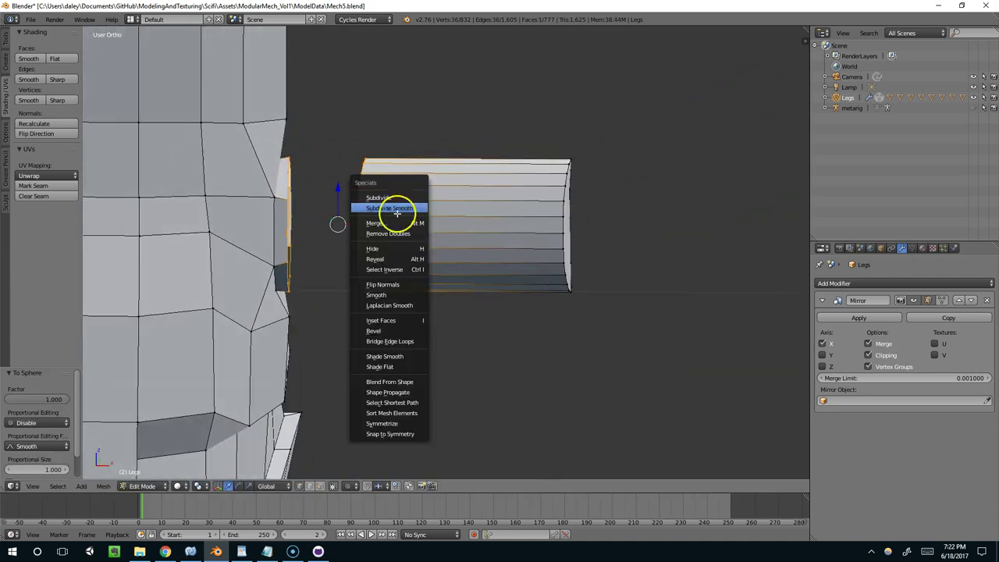
click(386, 342)
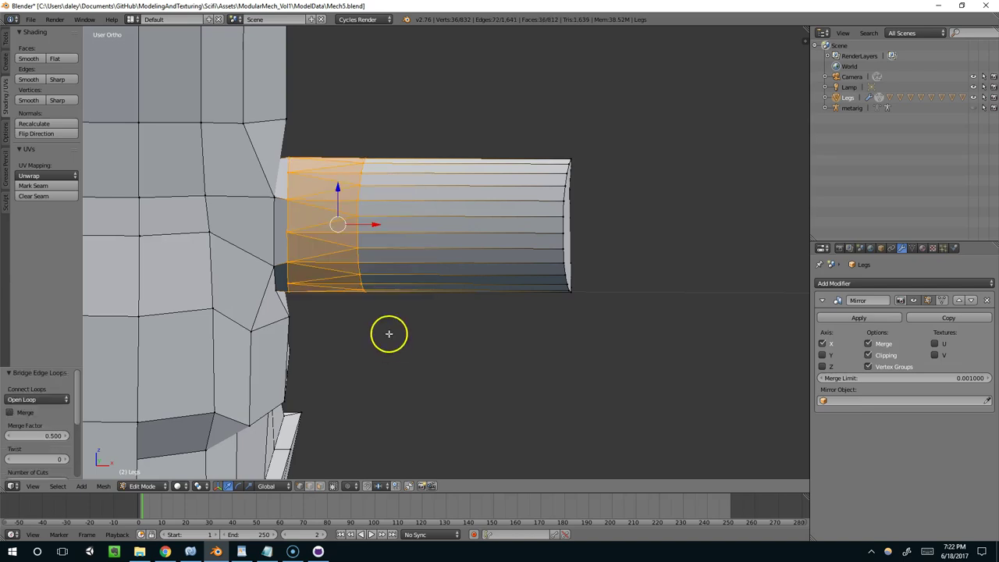
key(Tab)
scroll(402, 309, down, 3)
key(Tab)
In front orthographic wireframe view, select both end rings of the cylinder and move them -0.022 along X toward the leg
scroll(429, 277, down, 1)
key(z)
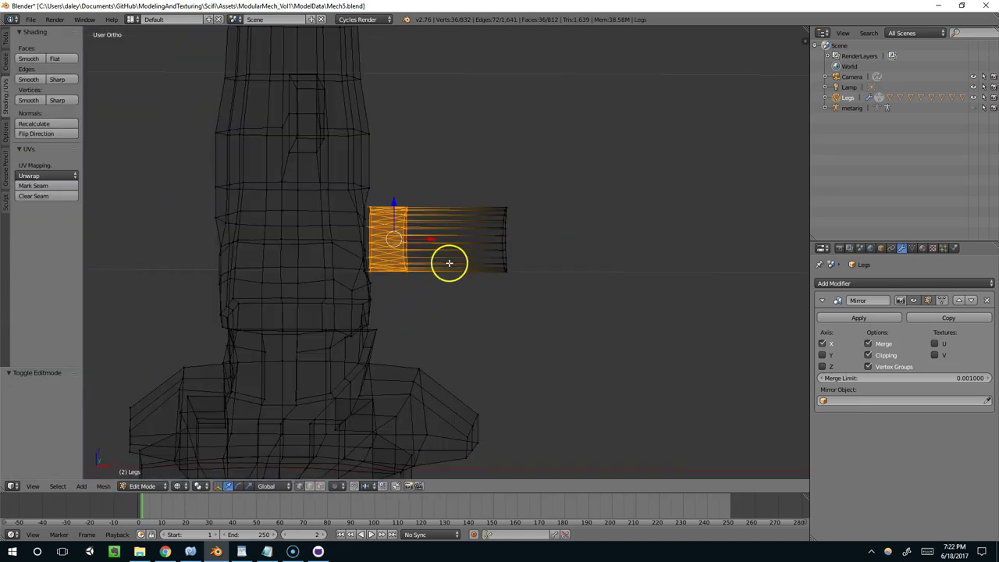
key(KP_1)
key(KP_5)
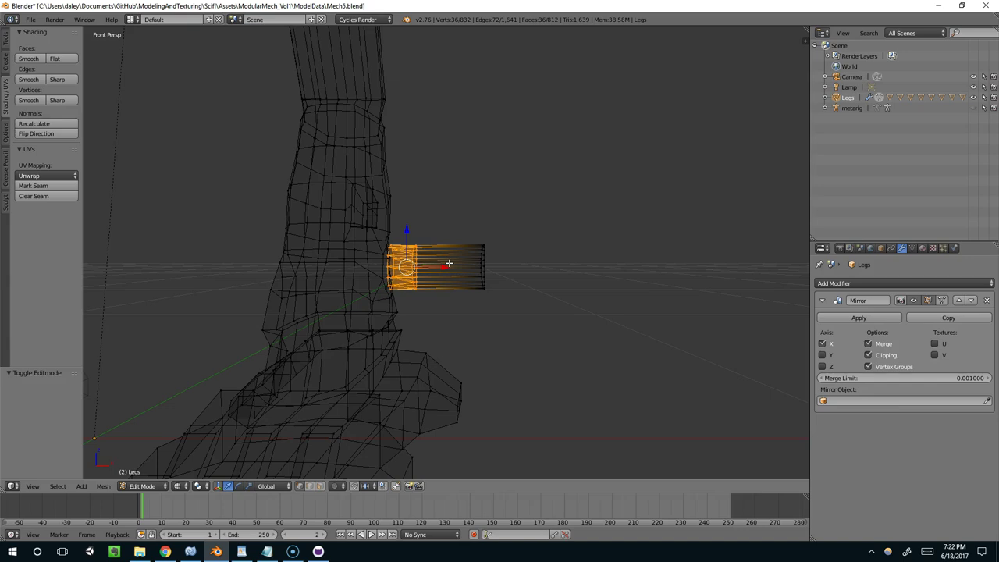
key(KP_5)
right_click(499, 271)
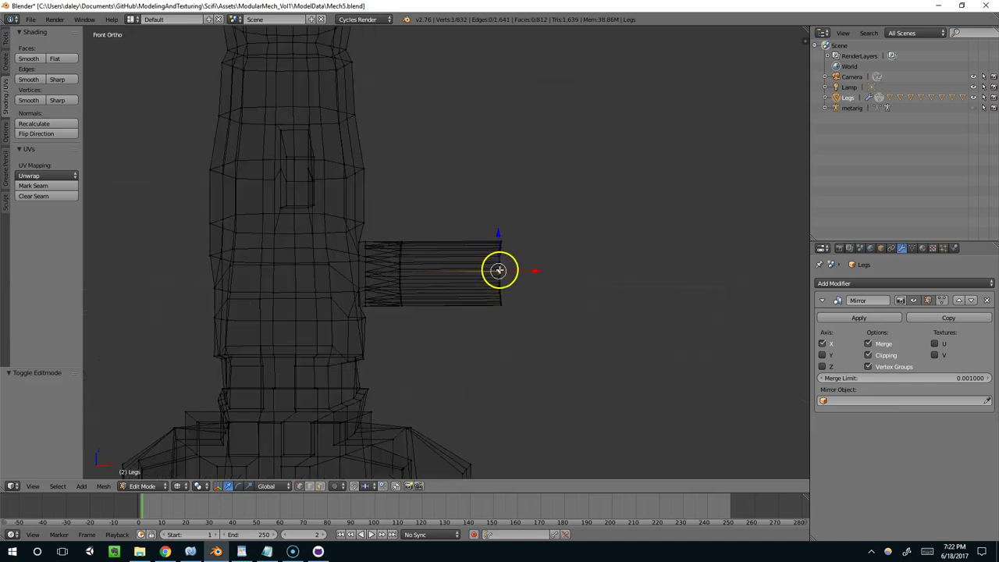
key(b)
drag(394, 204, 555, 323)
key(g)
key(x)
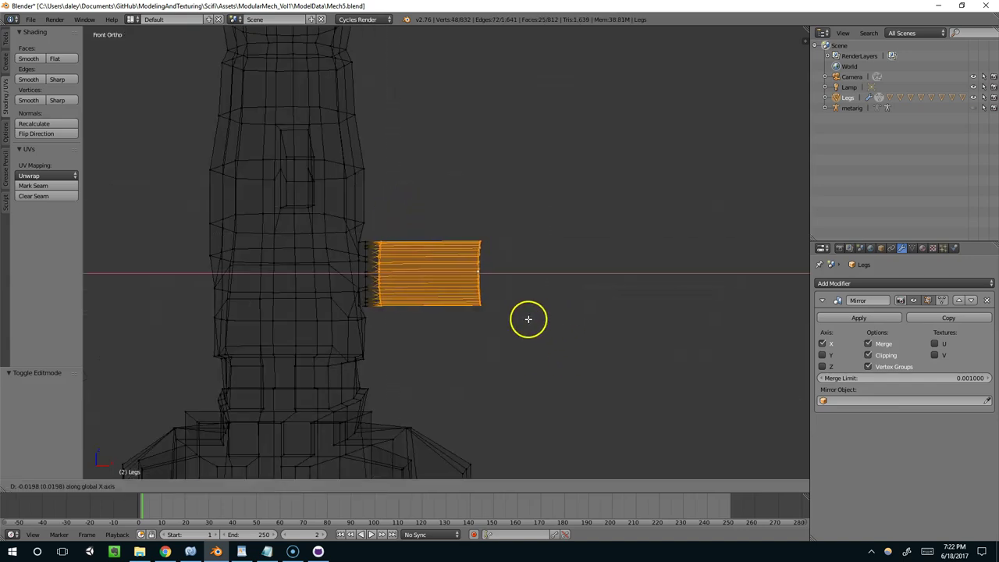
click(528, 319)
Shorten the cylinder by moving its entire outer end ring -0.056 along X
right_click(476, 248)
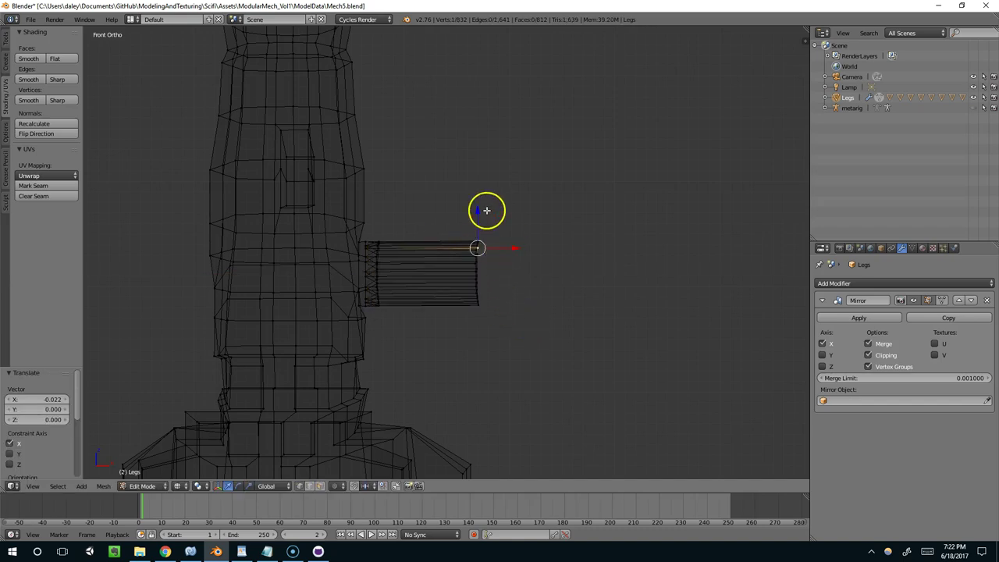
alt+right_click(489, 274)
key(g)
key(x)
click(478, 332)
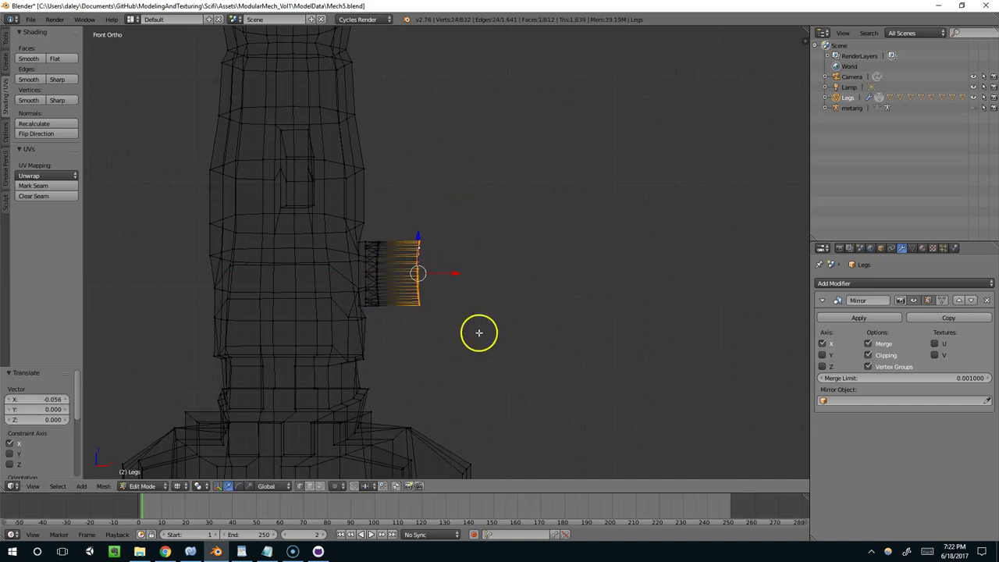
Return to solid shading and flatten the cylinder's outer end ring by scaling it to 0 along X
key(z)
mouse_move(479, 332)
middle_down()
mouse_move(351, 341)
mouse_move(508, 335)
mouse_move(470, 333)
middle_up()
scroll(470, 333, up, 2)
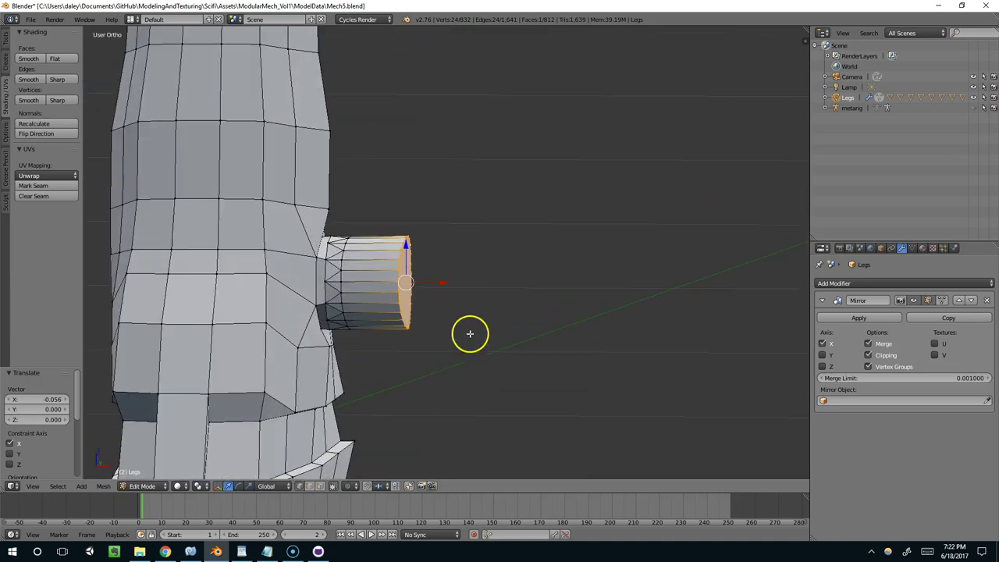
scroll(470, 335, up, 3)
middle_drag(377, 264, 399, 268)
middle_drag(391, 221, 445, 314)
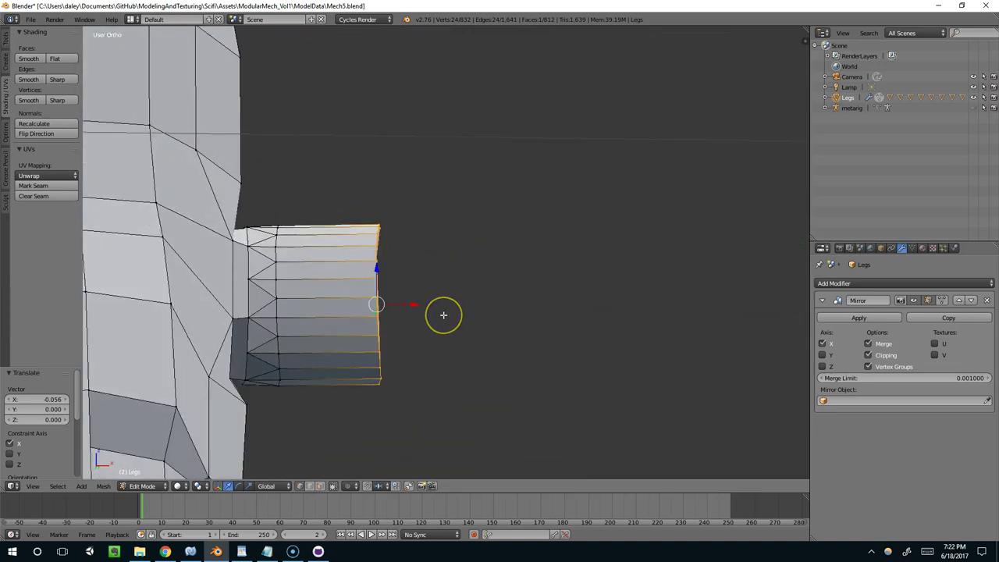
key(s)
key(Return)
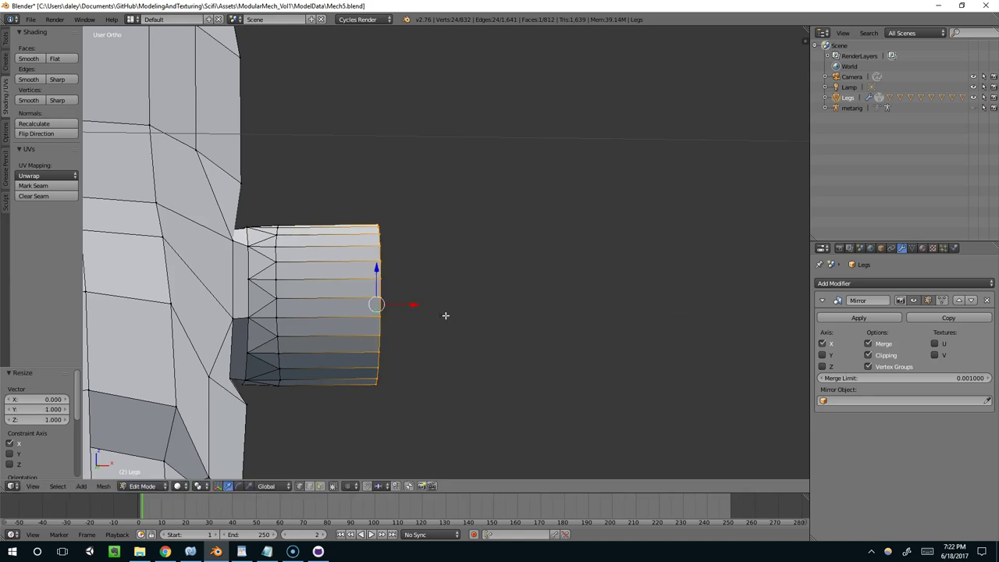
Move the flattened outer end ring closer to the leg along X to shorten the cylinder further
middle_drag(445, 315, 418, 310)
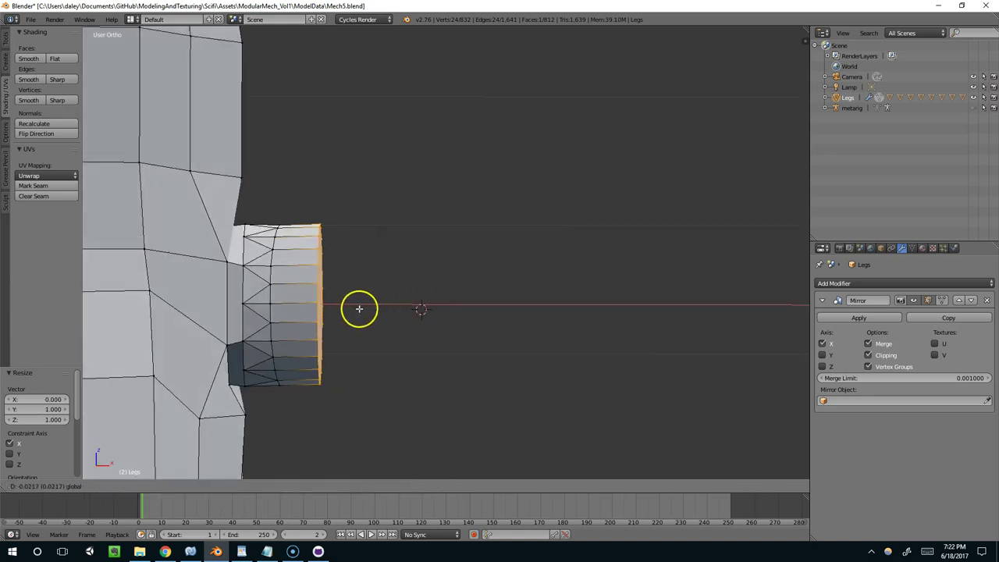